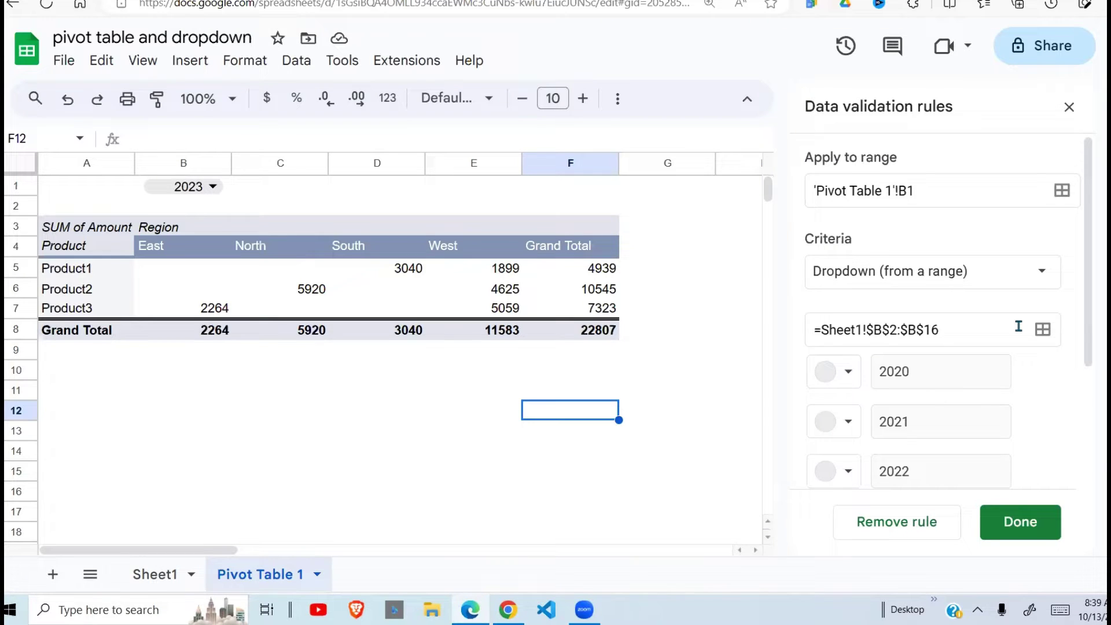
- Cycle the B1 year dropdown through 2020, 2022 and 2023, then settle back on 2020
click(152, 574)
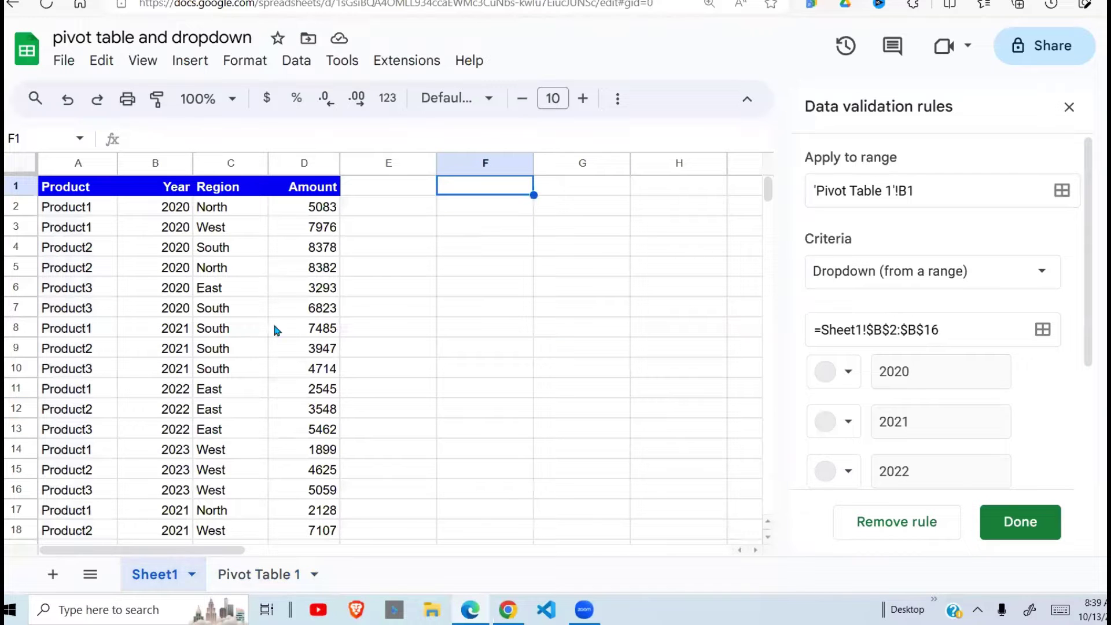
click(261, 574)
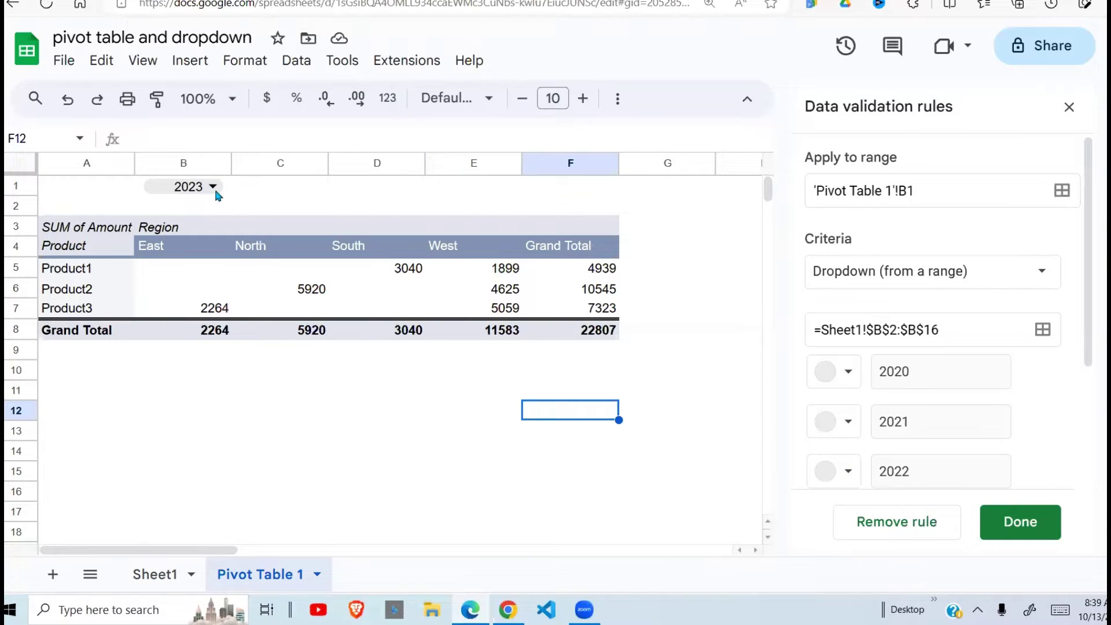
click(215, 188)
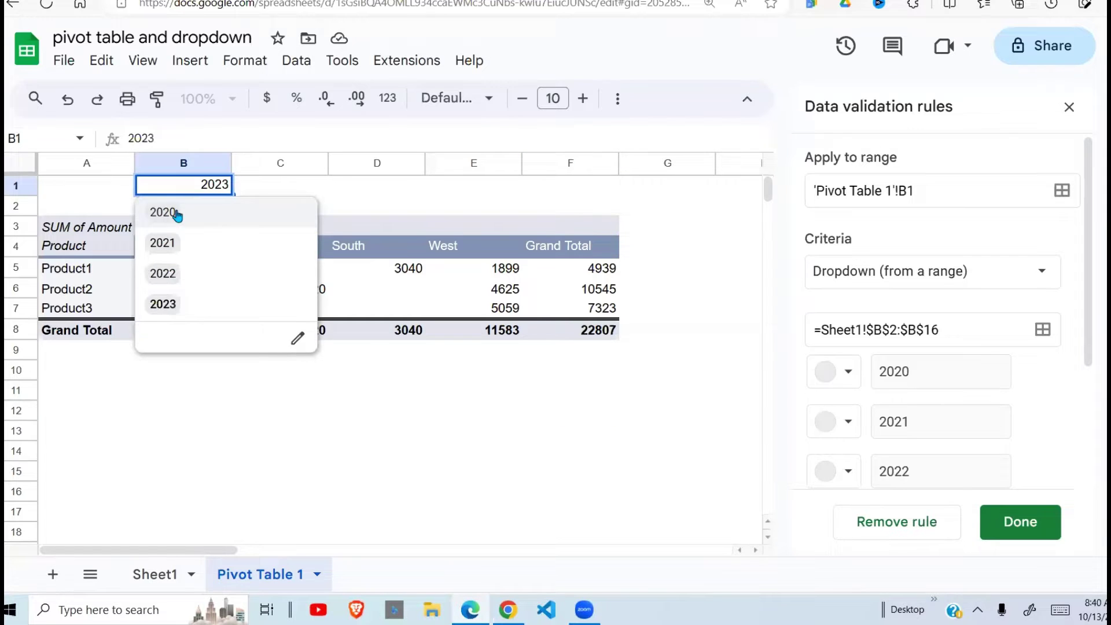
click(174, 214)
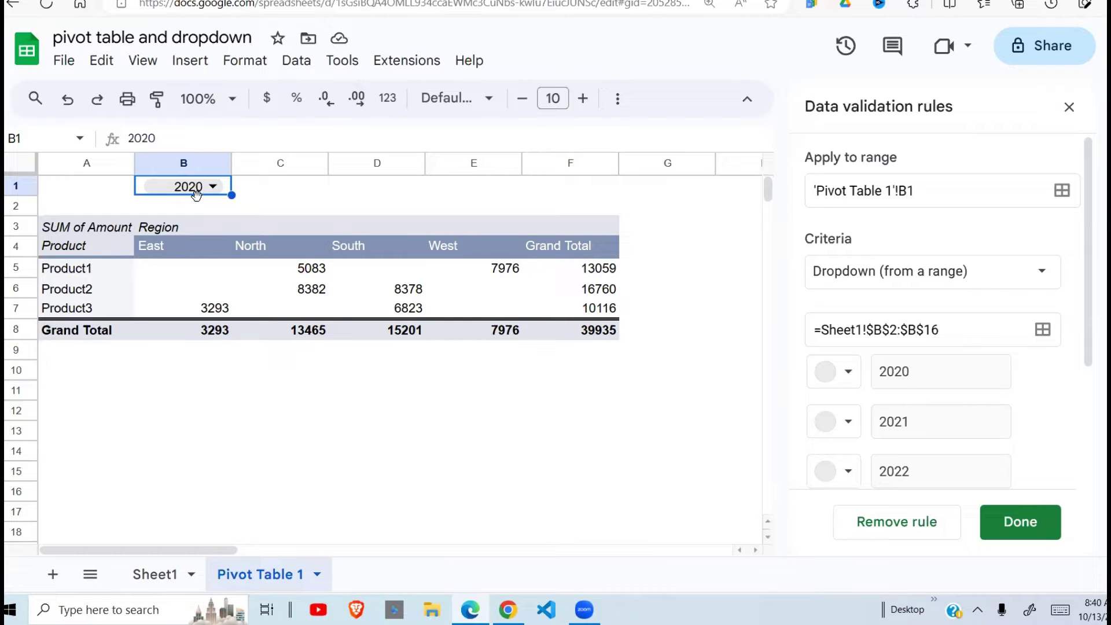
click(214, 186)
click(165, 271)
click(212, 187)
click(160, 307)
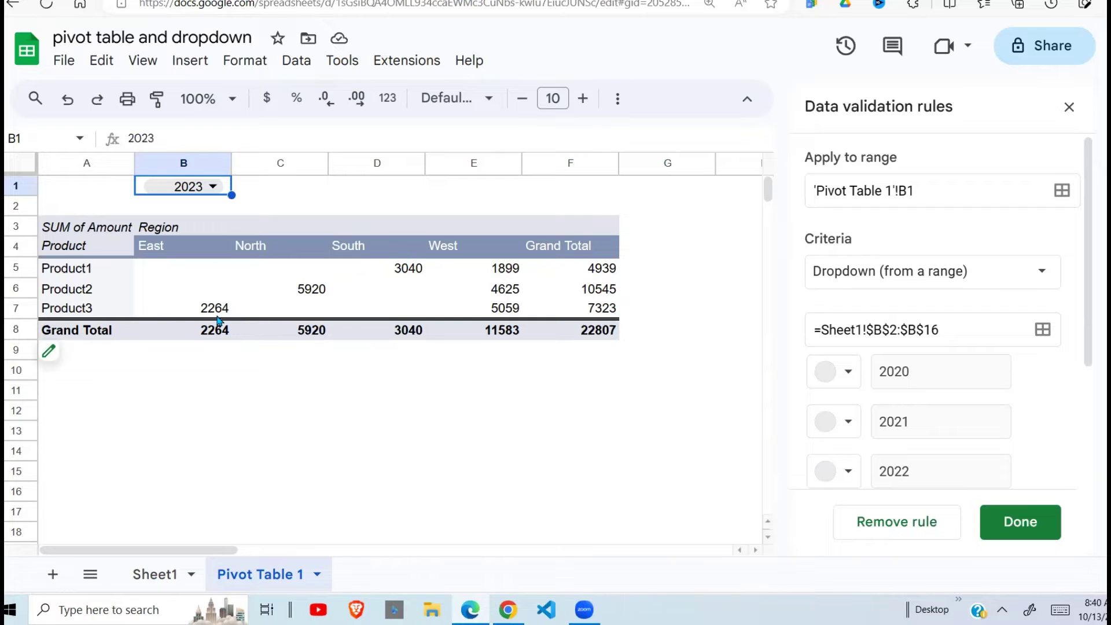
click(212, 188)
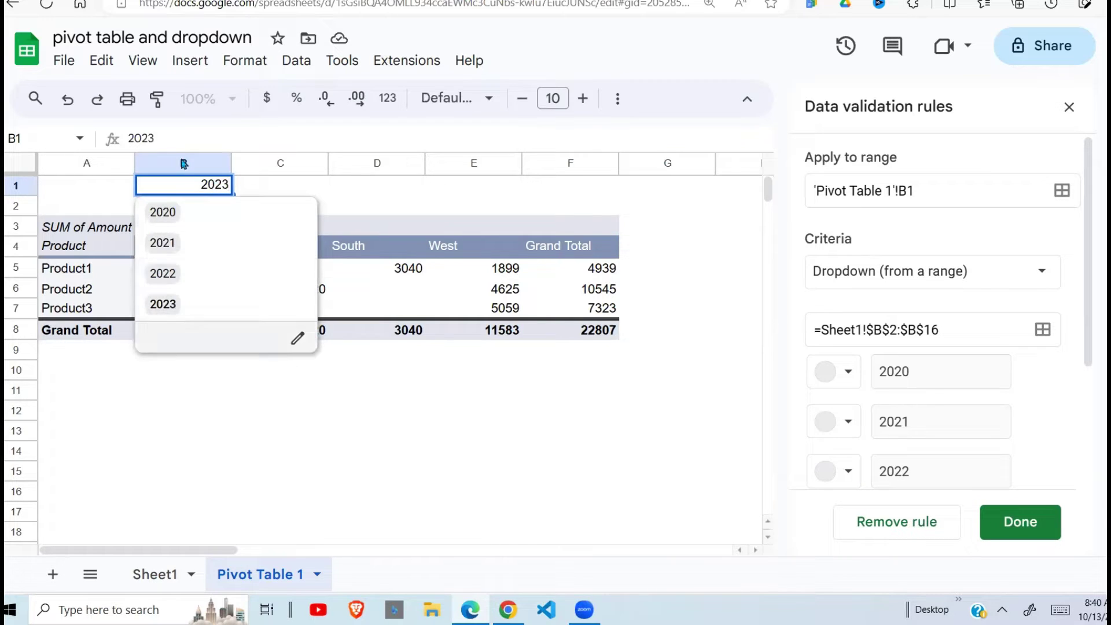
click(186, 214)
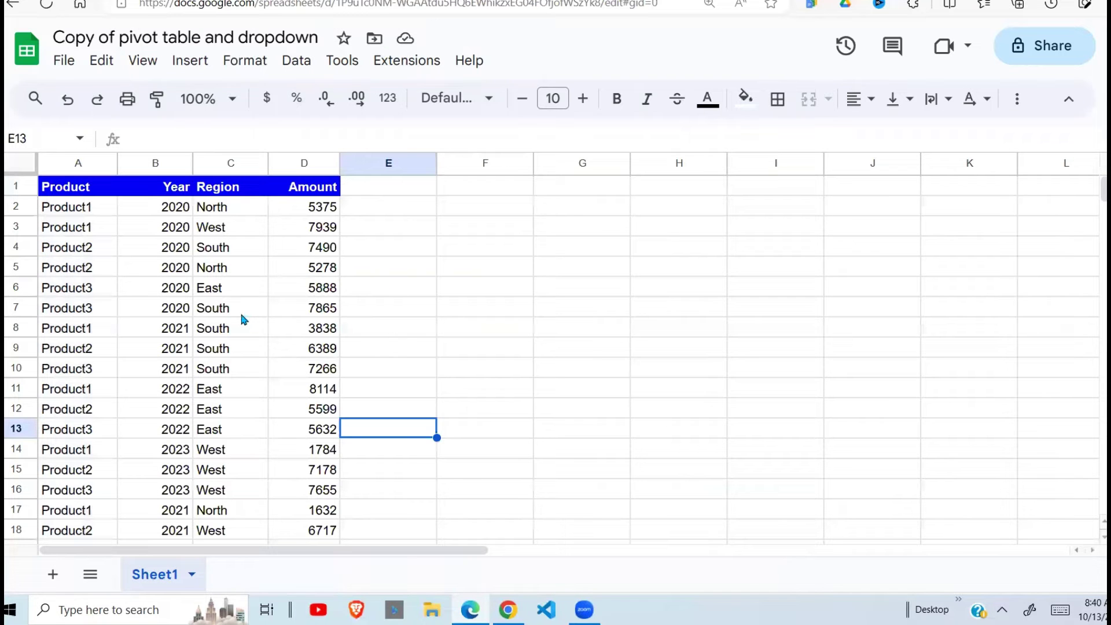
- Add a new blank sheet, Sheet3, and go back to the Sheet1 data
click(242, 317)
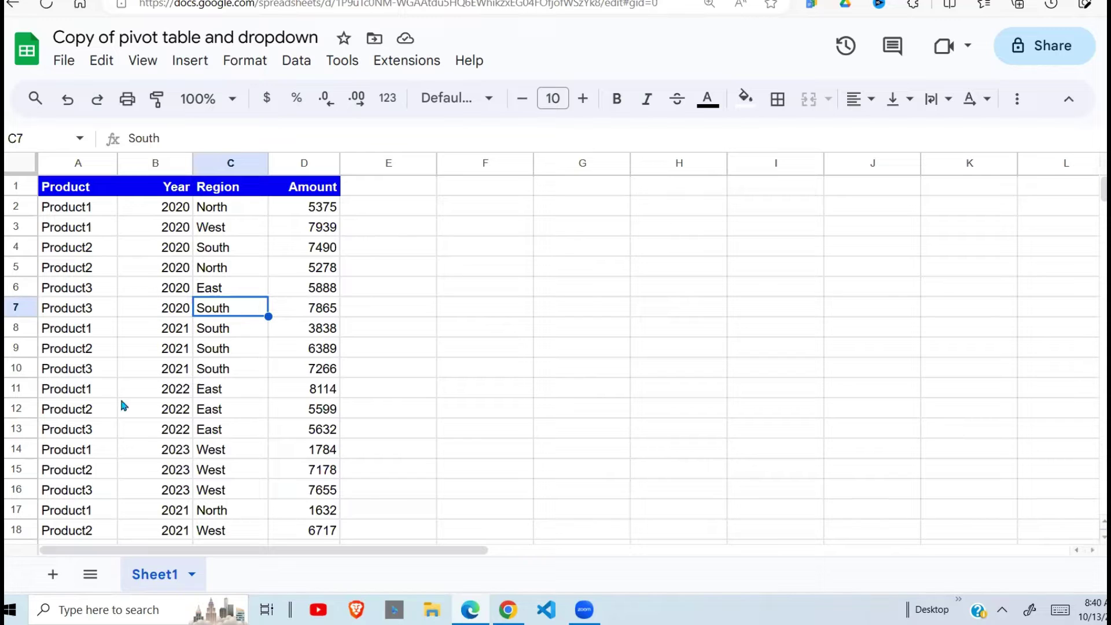
click(53, 576)
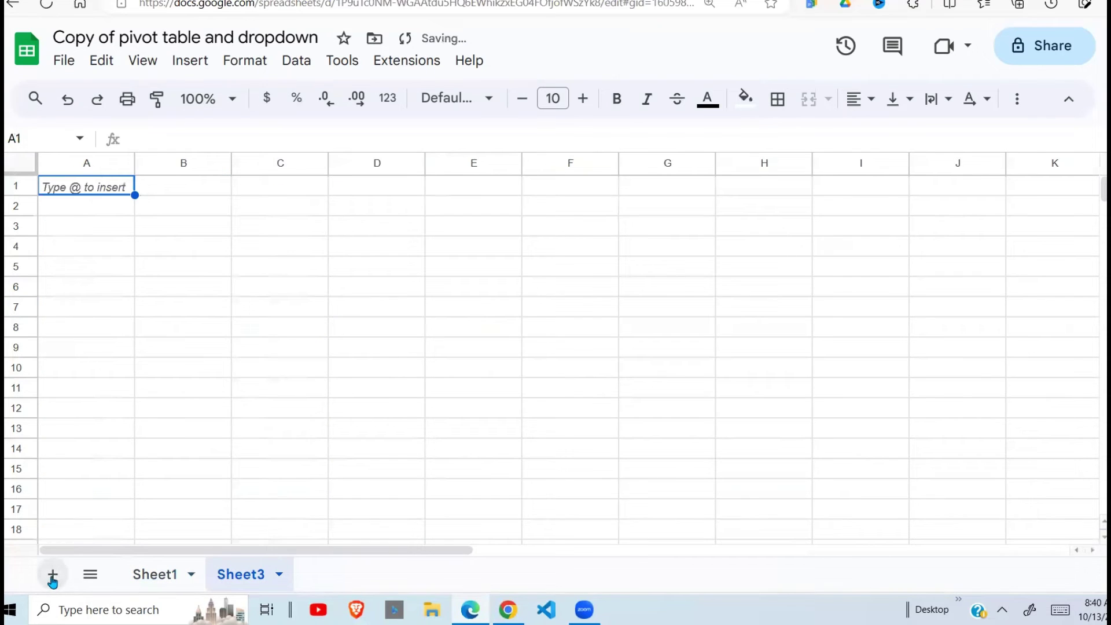
click(166, 575)
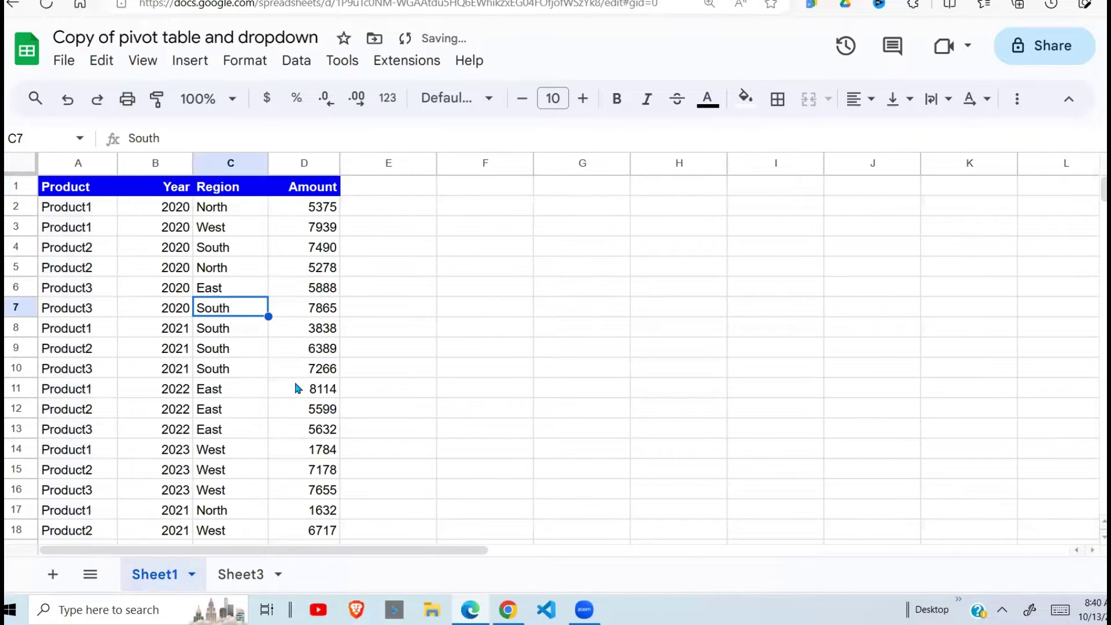
- Insert a pivot table on a new sheet using the open-ended range Sheet1!A1:D
click(154, 266)
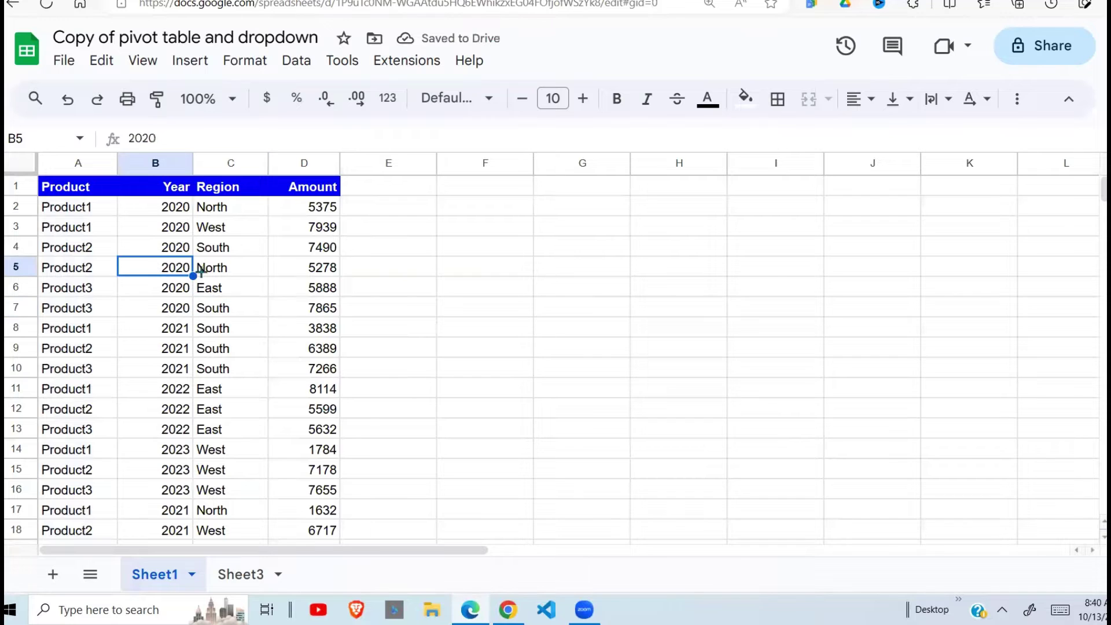
click(199, 62)
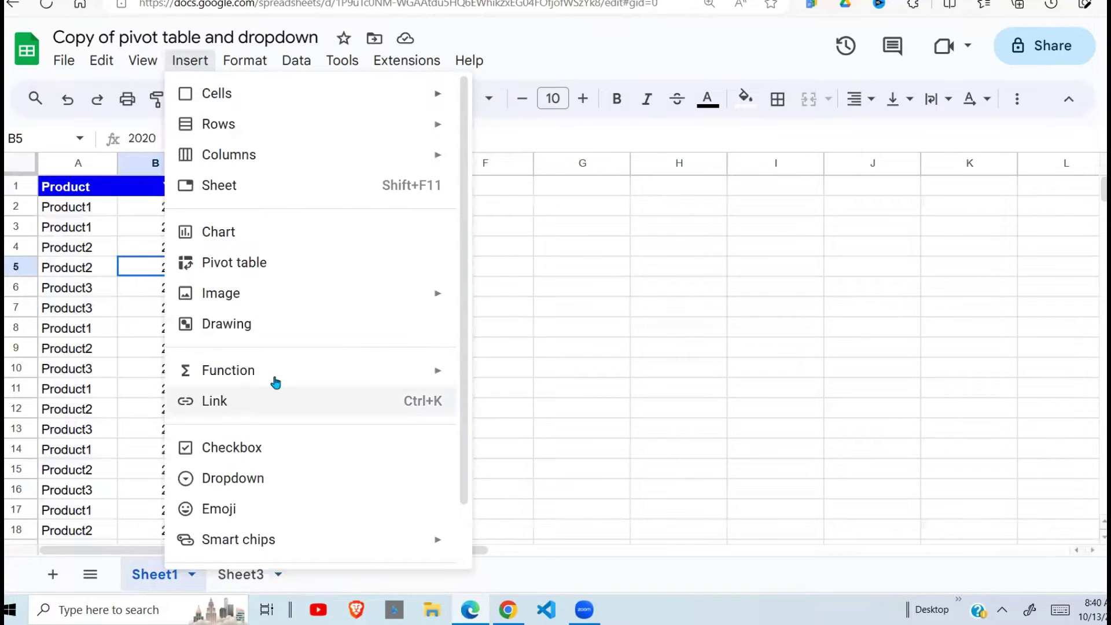
click(252, 266)
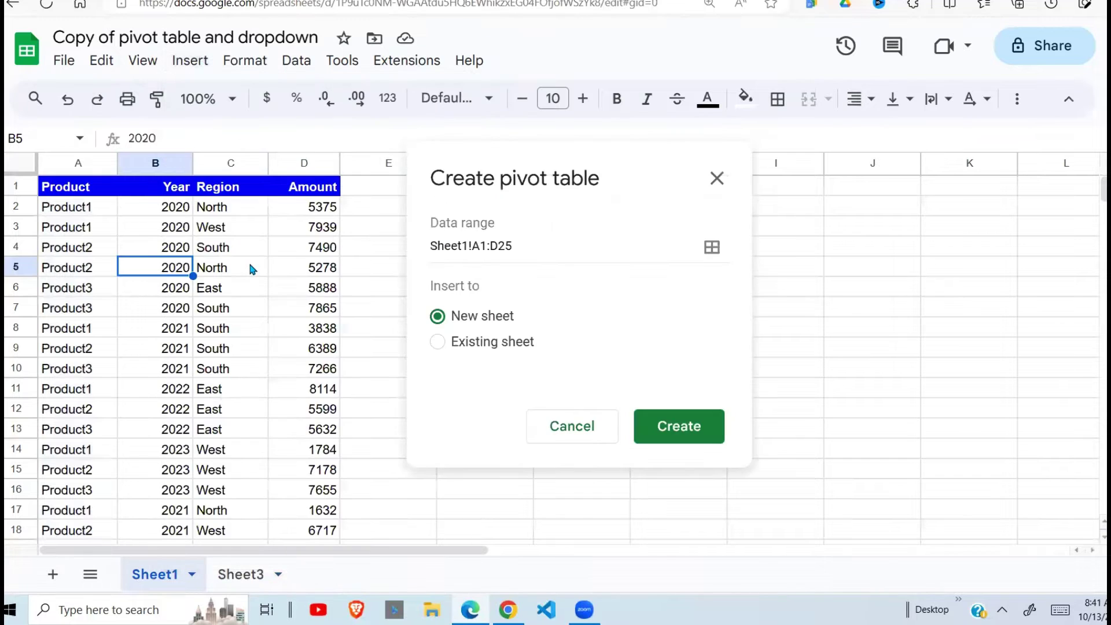
click(714, 249)
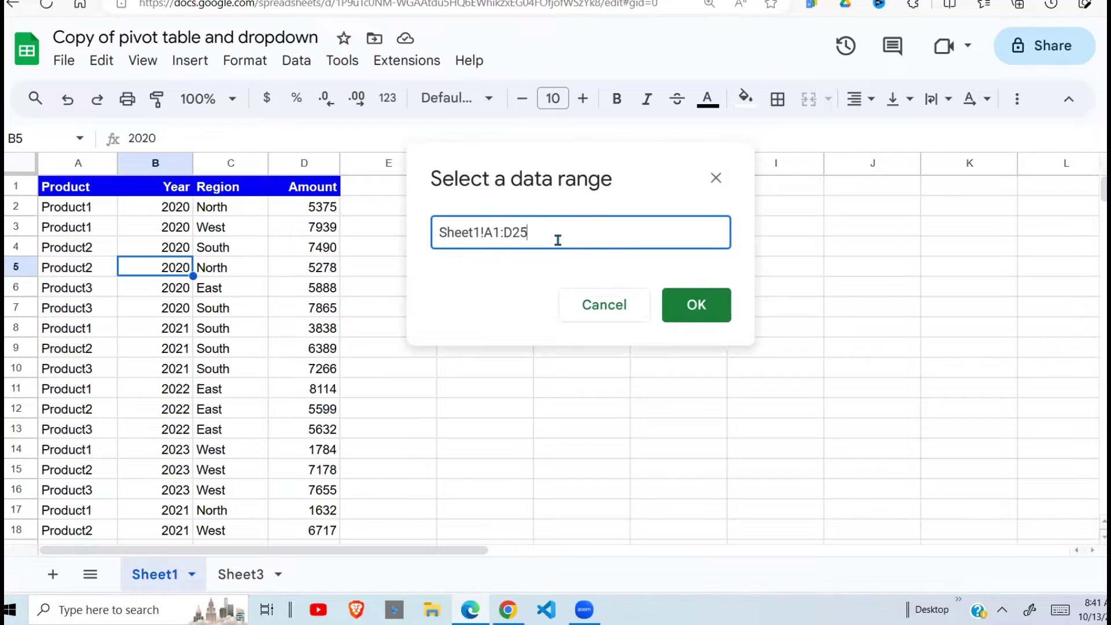
key(BackSpace)
key(BackSpace)
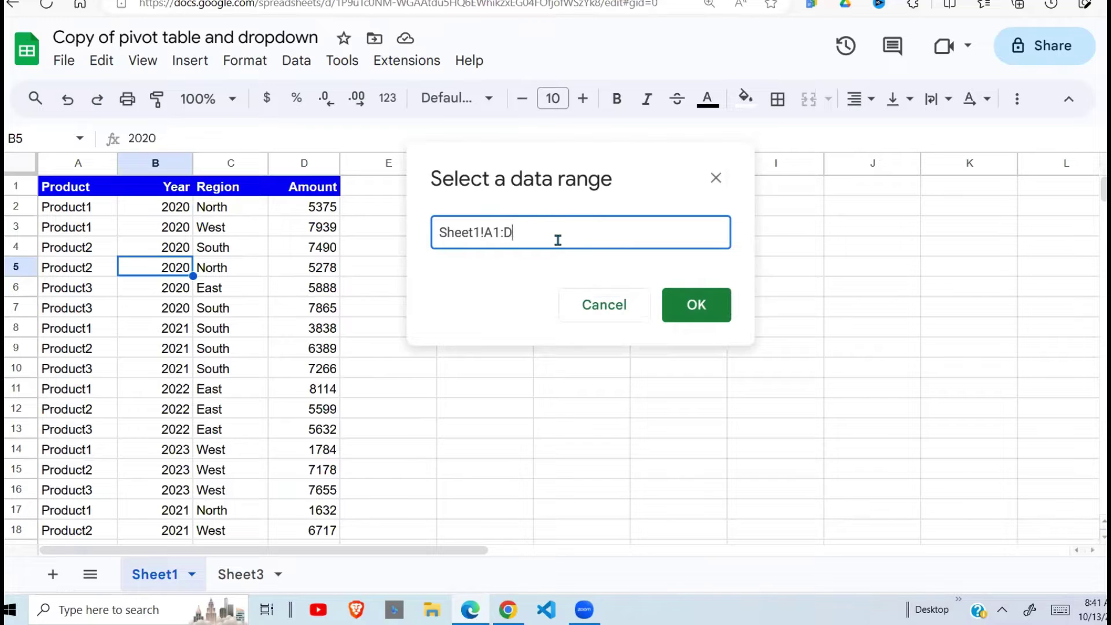
click(703, 310)
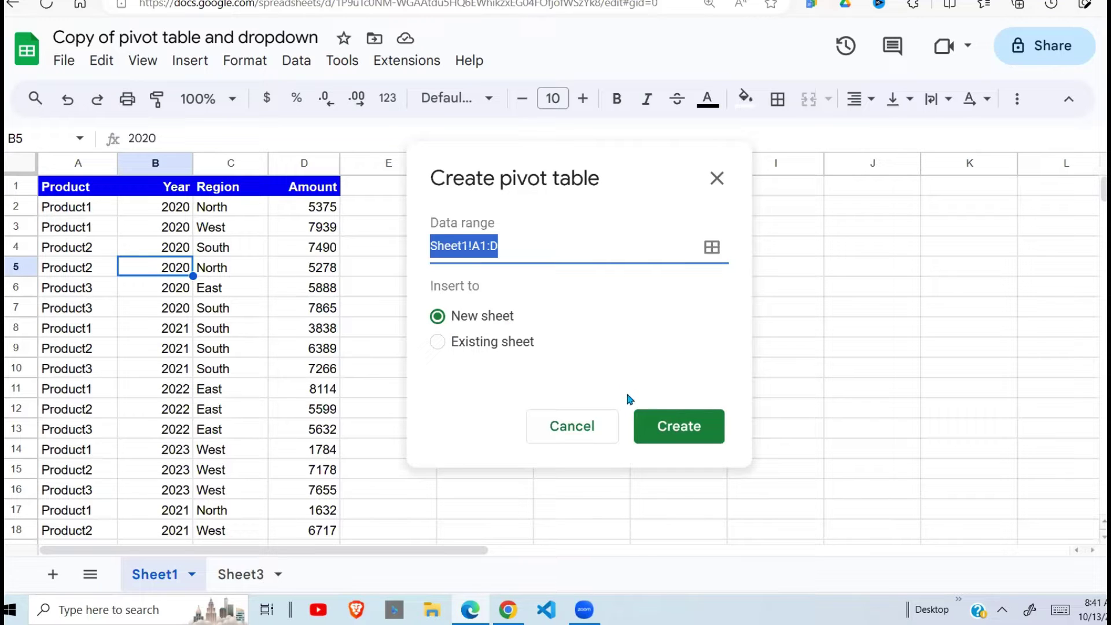
click(699, 426)
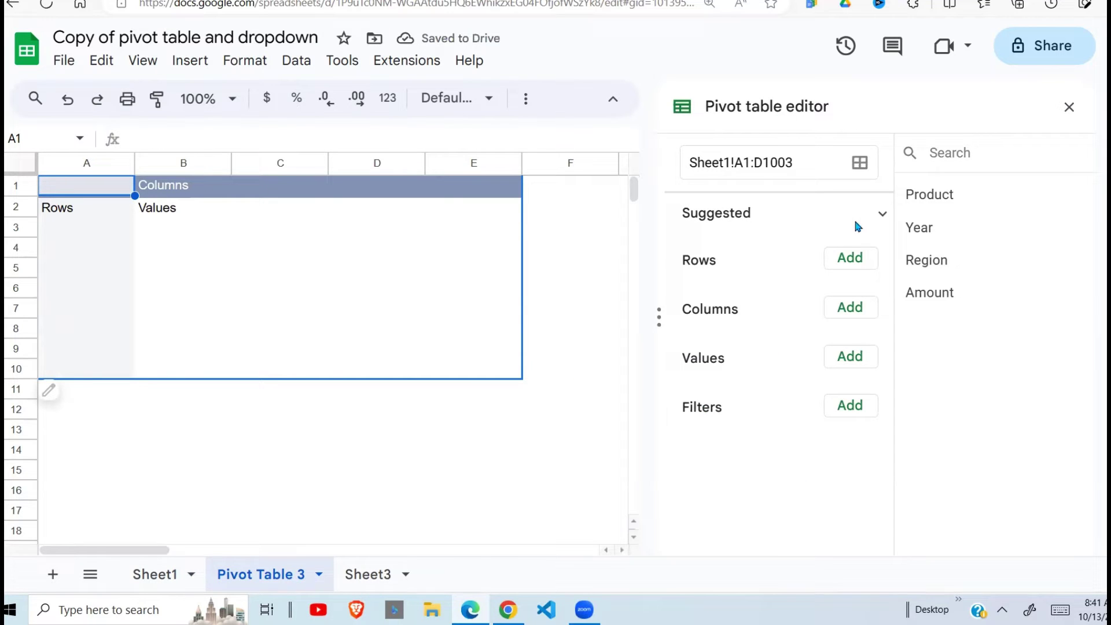
- Add Product to Rows, Region to Columns and SUM of Amount to Values in the pivot editor
click(851, 259)
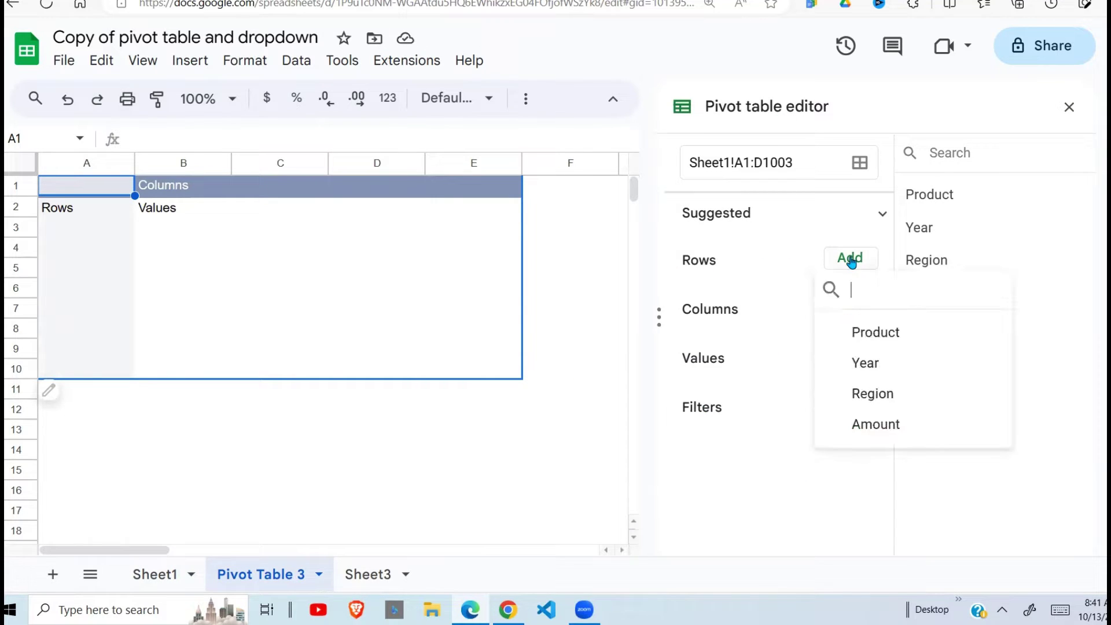
click(876, 333)
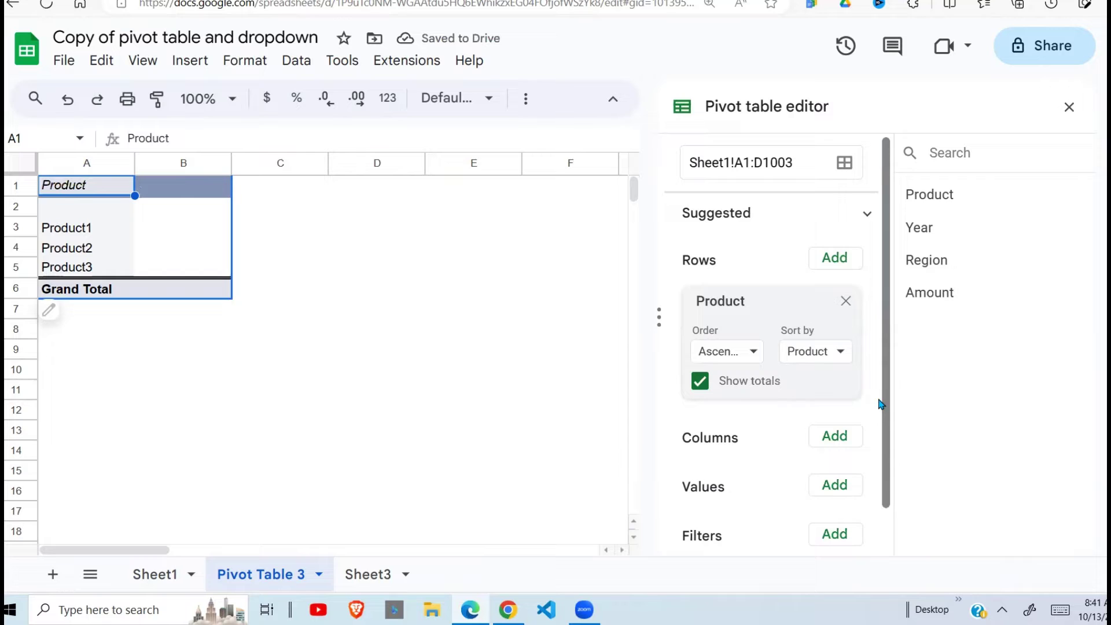
click(840, 441)
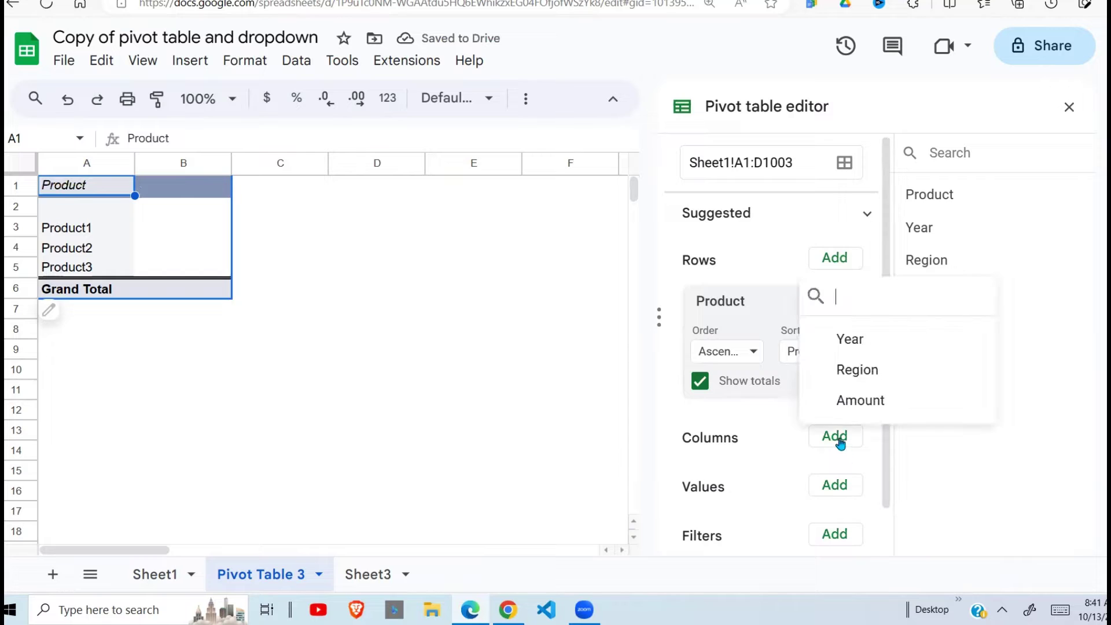
click(856, 370)
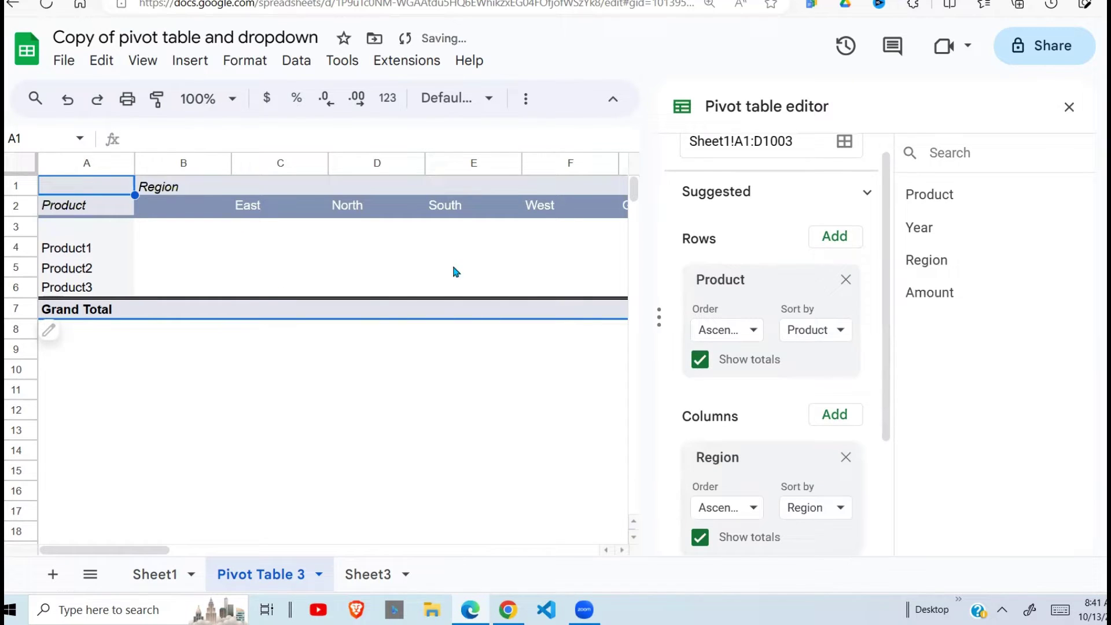
scroll(883, 418, down, 3)
click(836, 459)
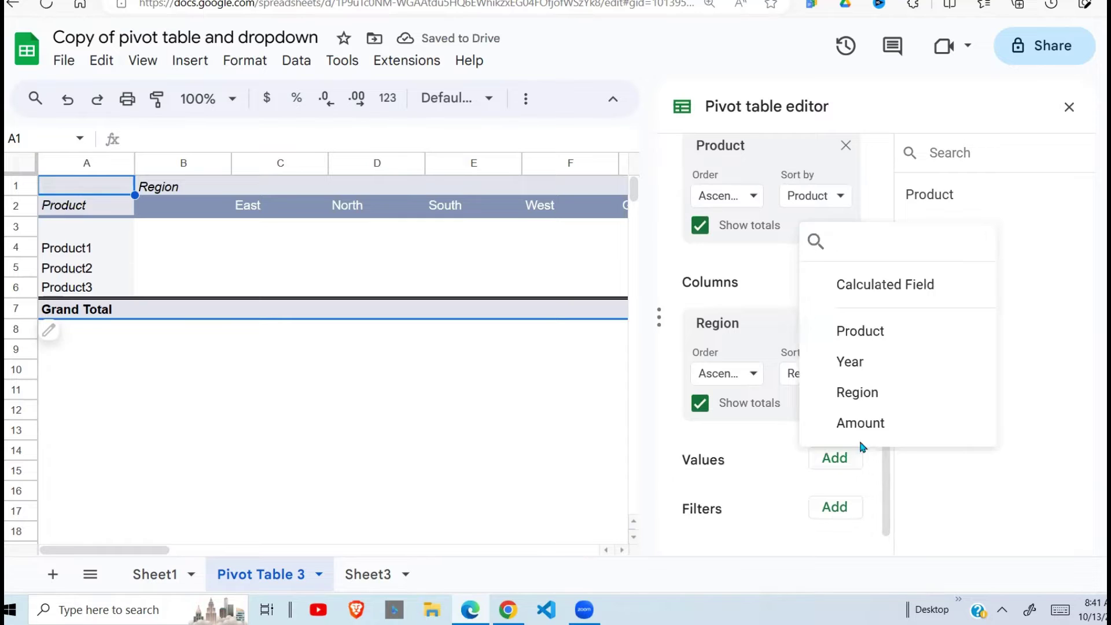
click(839, 422)
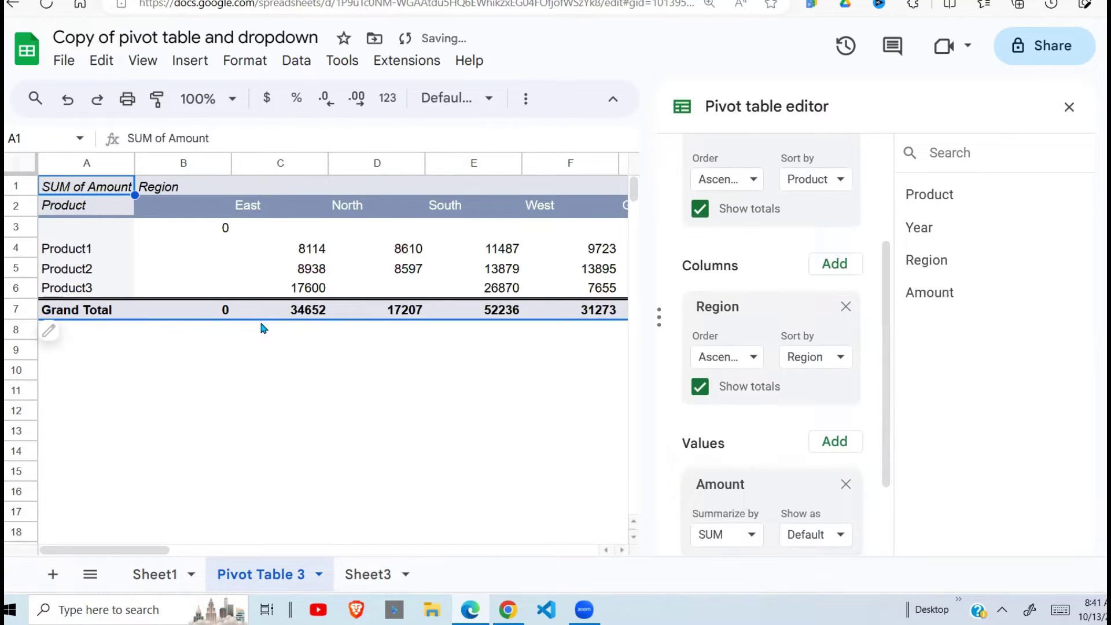
click(260, 373)
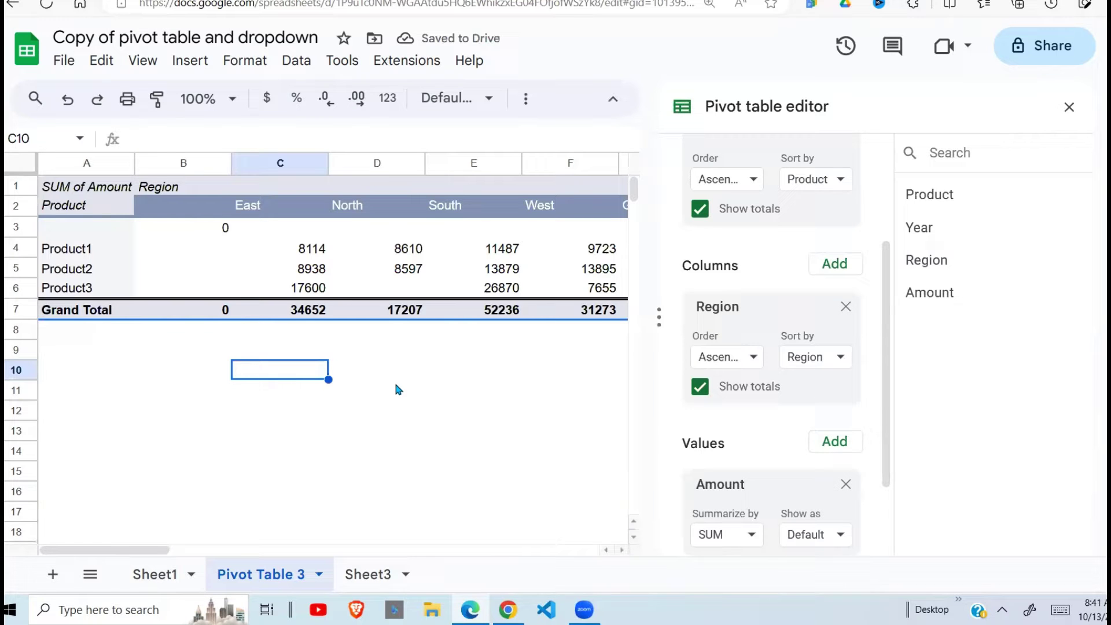
click(157, 576)
click(269, 581)
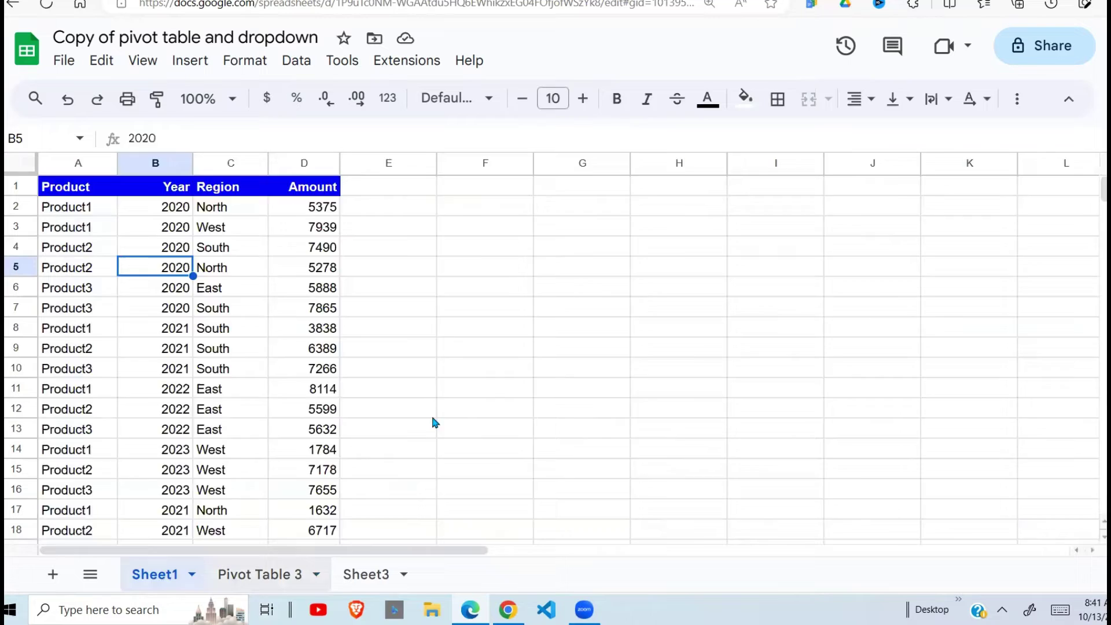
- Insert one blank row above row 1 of Pivot Table 3, select B1, and switch to Sheet3
click(382, 368)
click(17, 187)
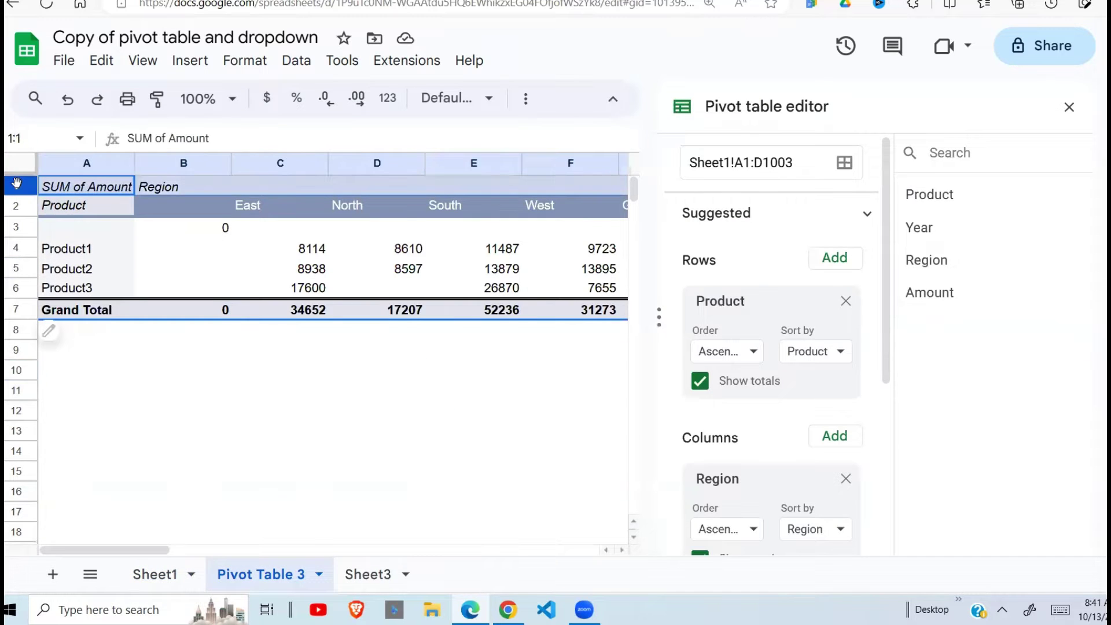
right_click(17, 186)
click(144, 342)
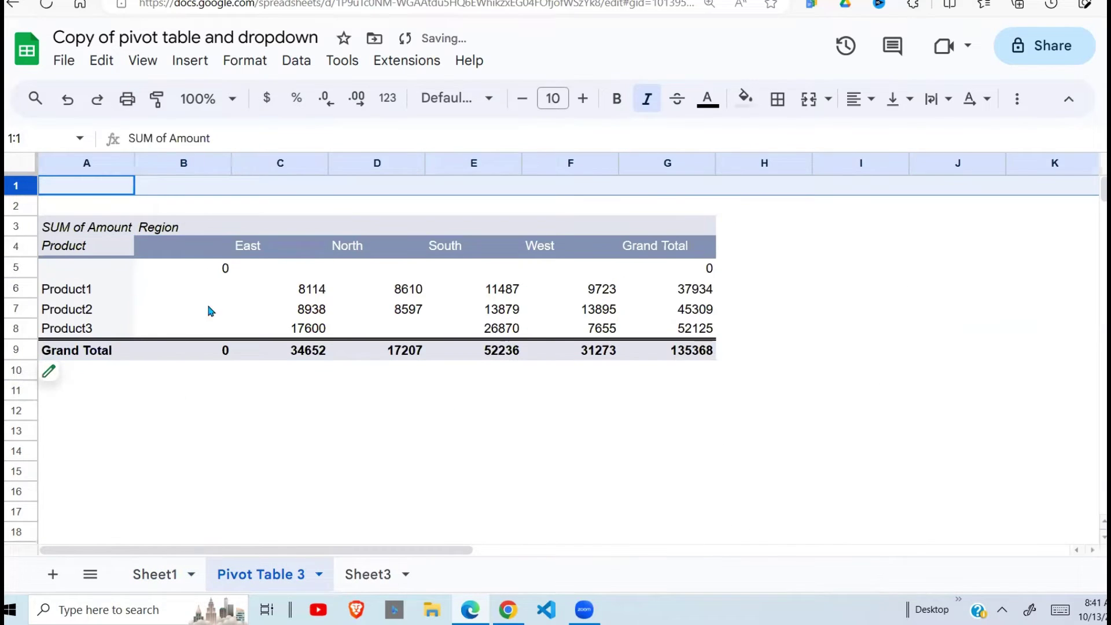
click(191, 391)
click(225, 186)
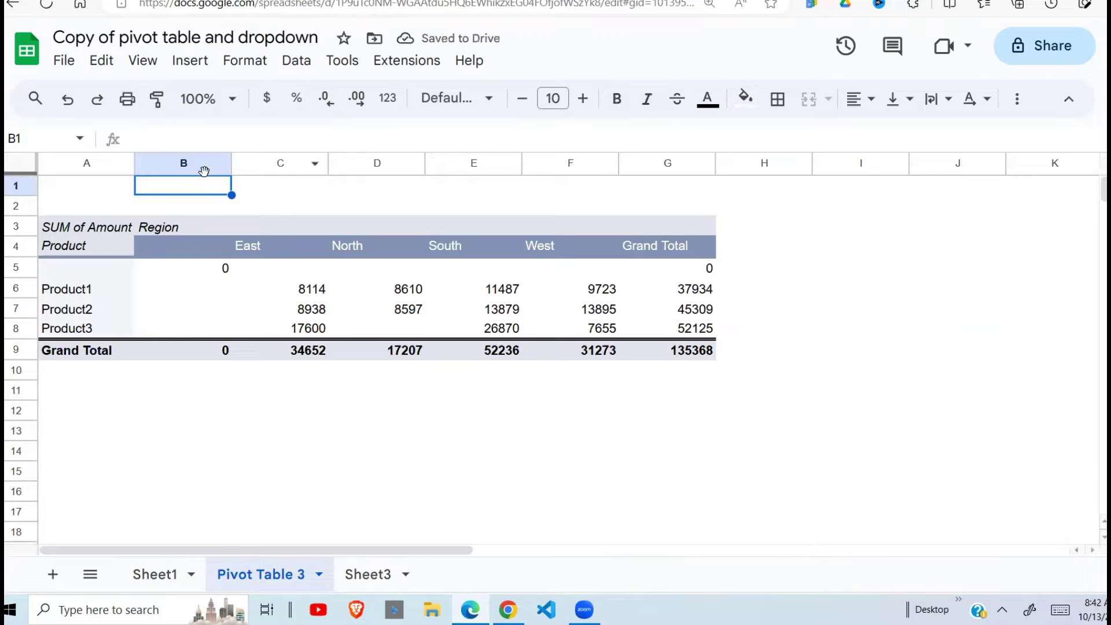
click(377, 578)
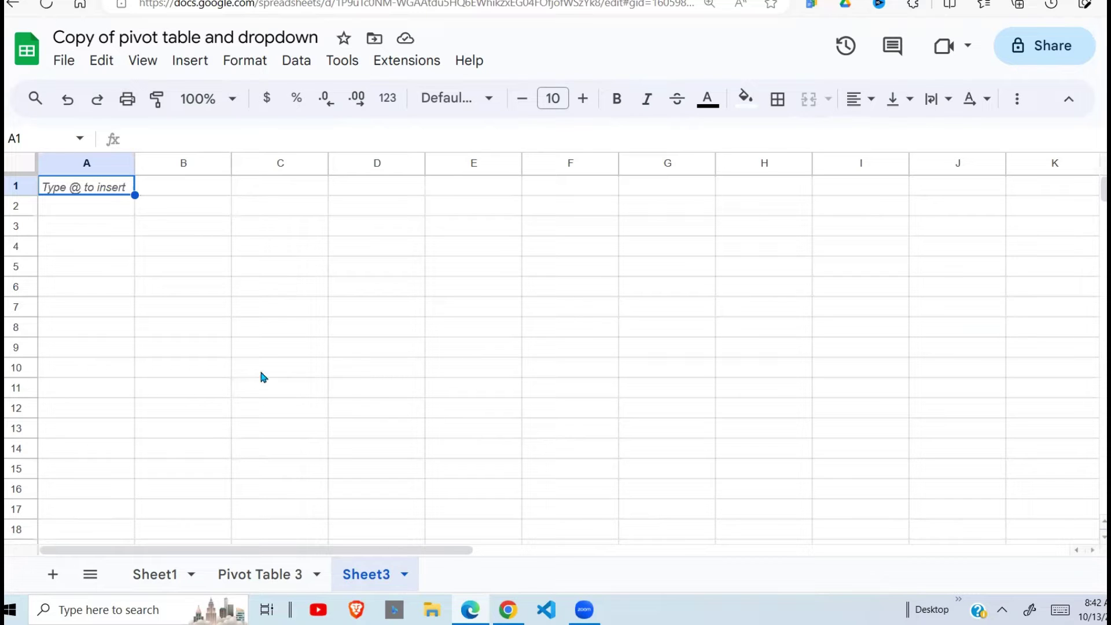
- Enter 'All' in cell A1 of Sheet3 and right-align it
text(All)
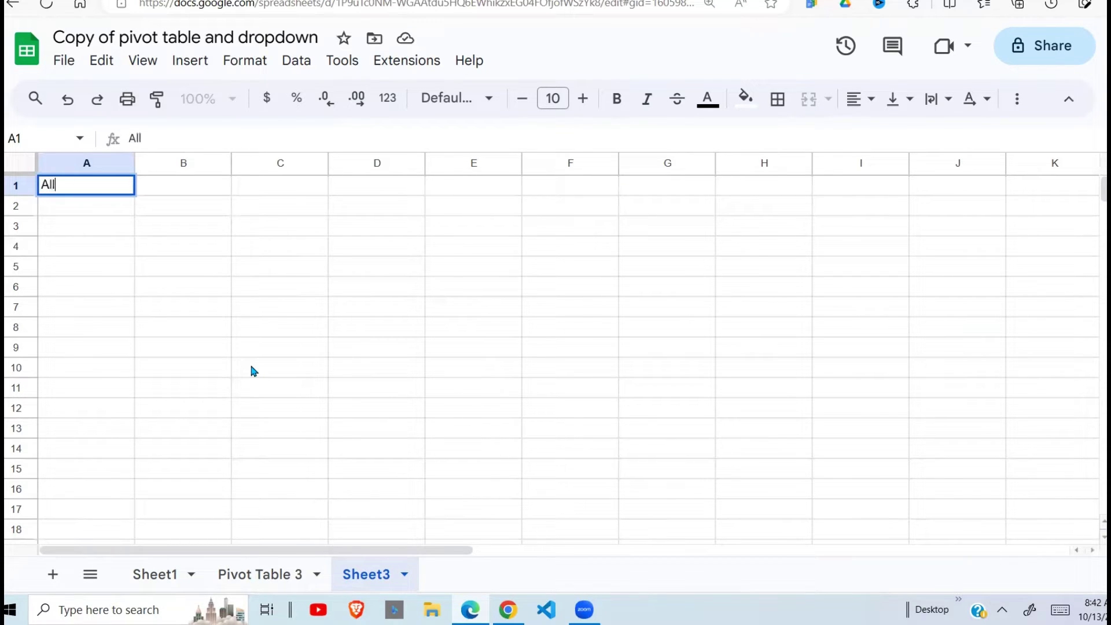
key(Return)
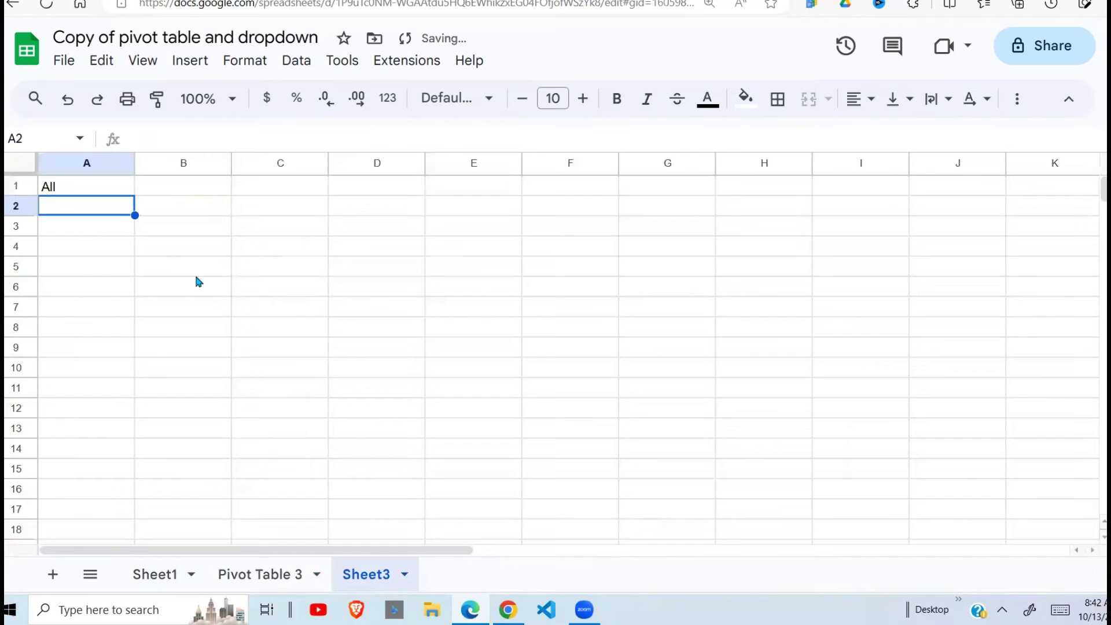
click(110, 191)
click(859, 99)
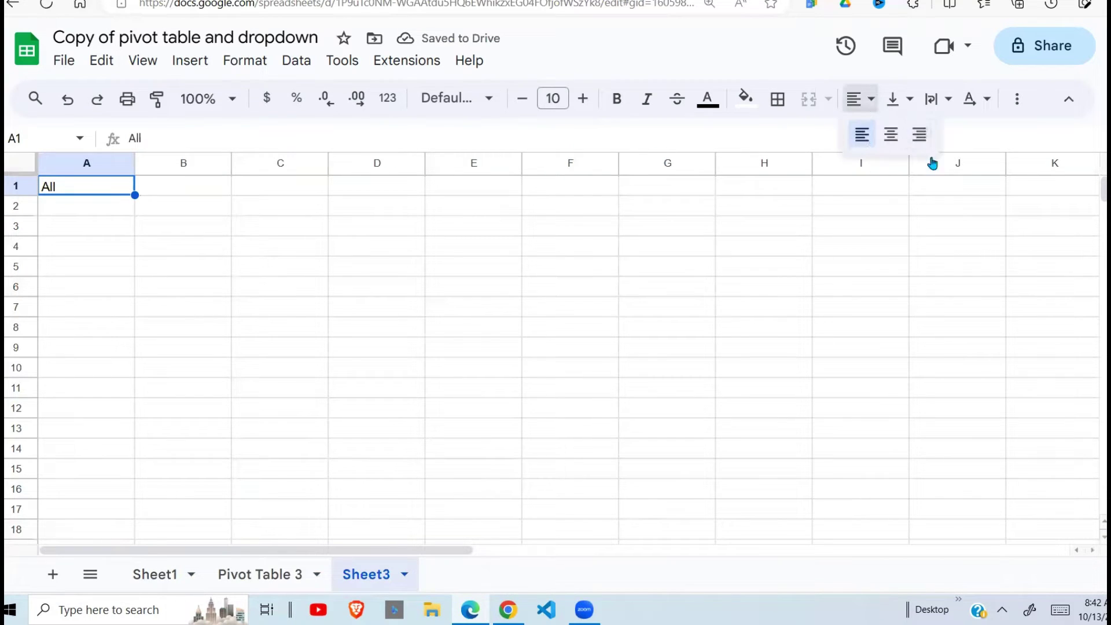
click(919, 135)
click(198, 258)
- Enter =UNIQUE(Sheet1!B2:B) in A2 to list the years 2020–2023 below All
click(103, 208)
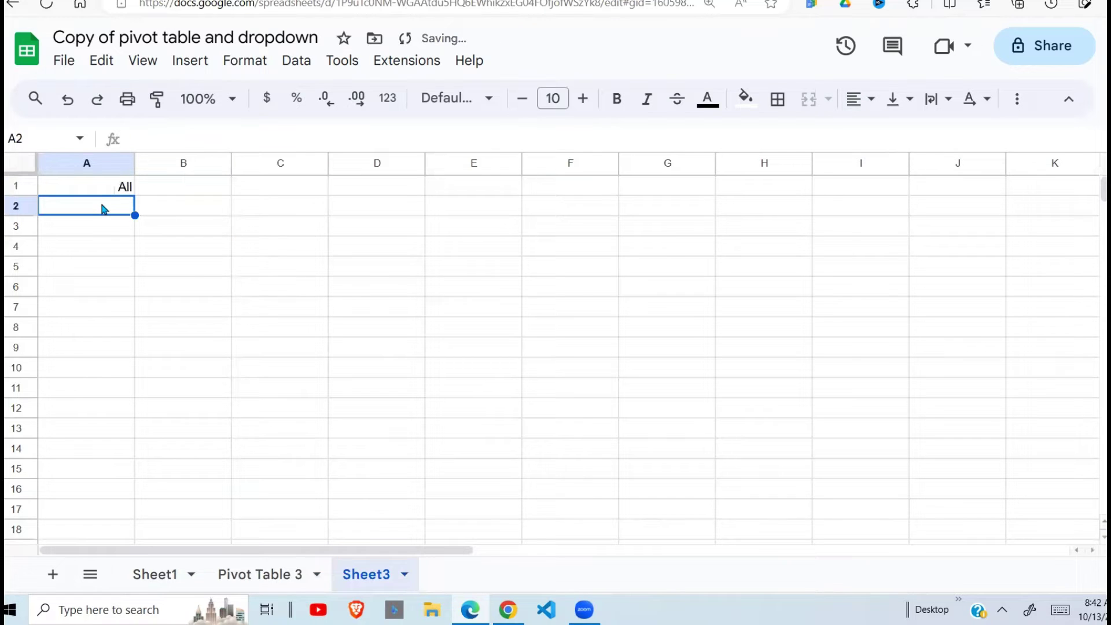
text(=uni)
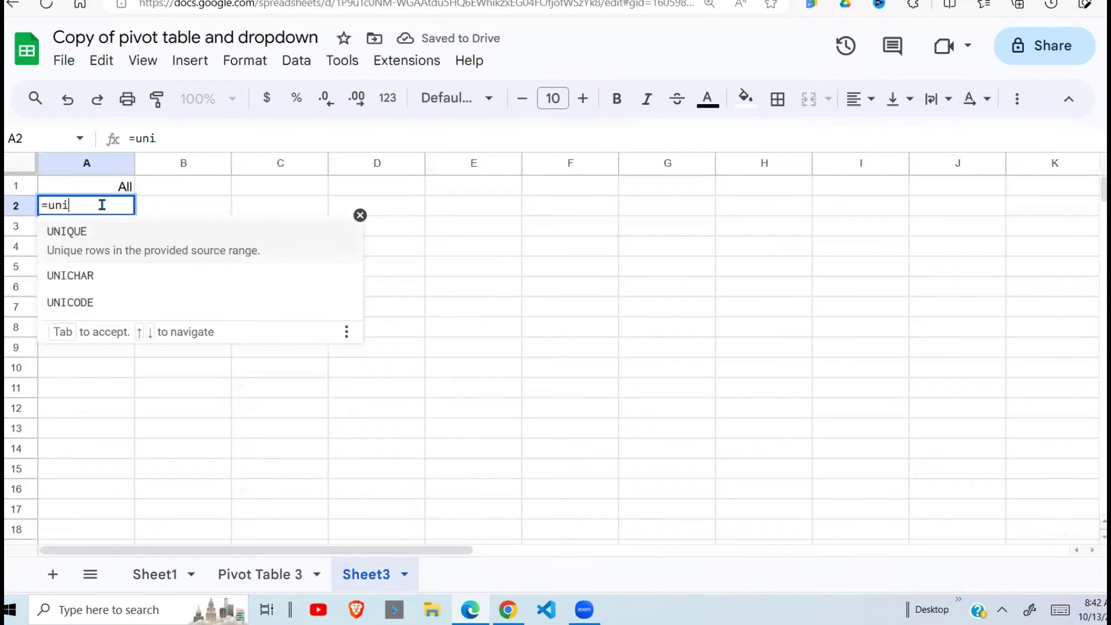
text(que()
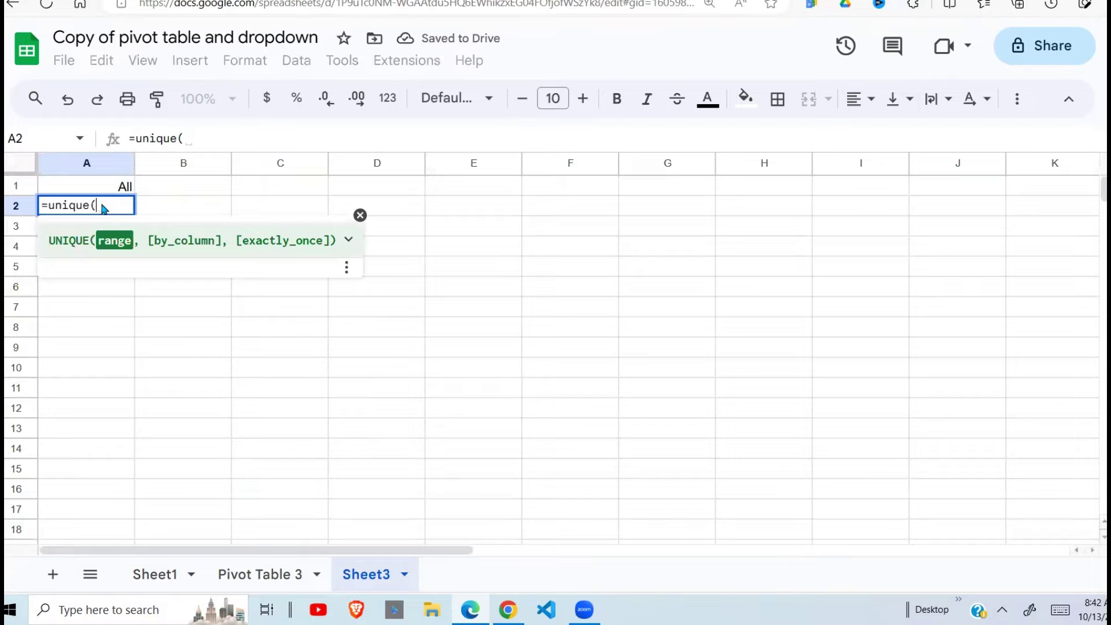
click(154, 575)
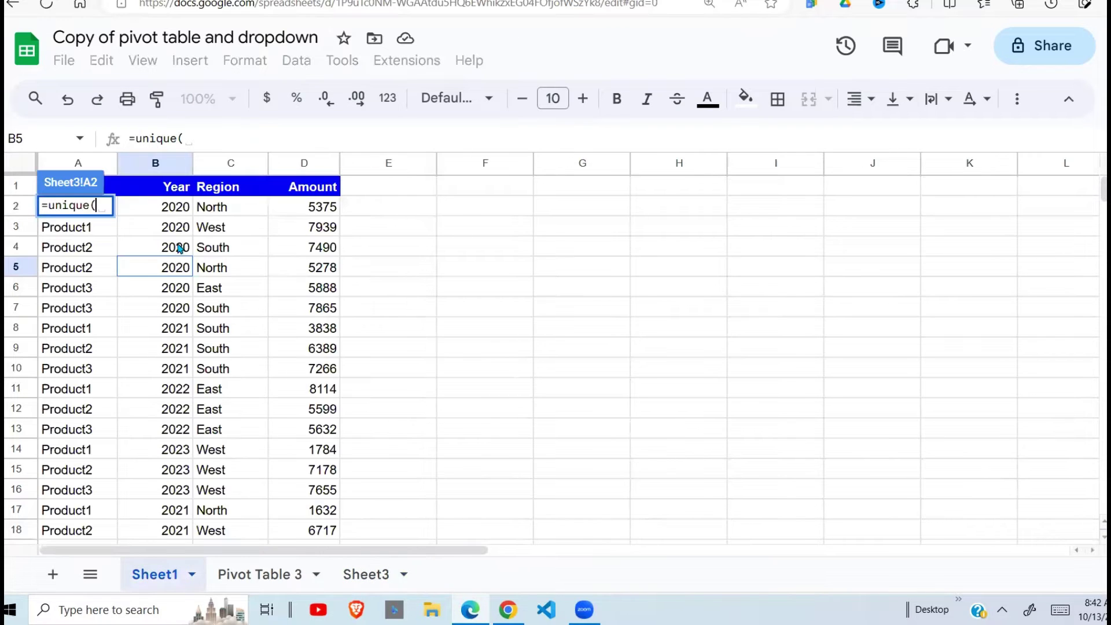
drag(173, 206, 177, 248)
drag(167, 471, 166, 468)
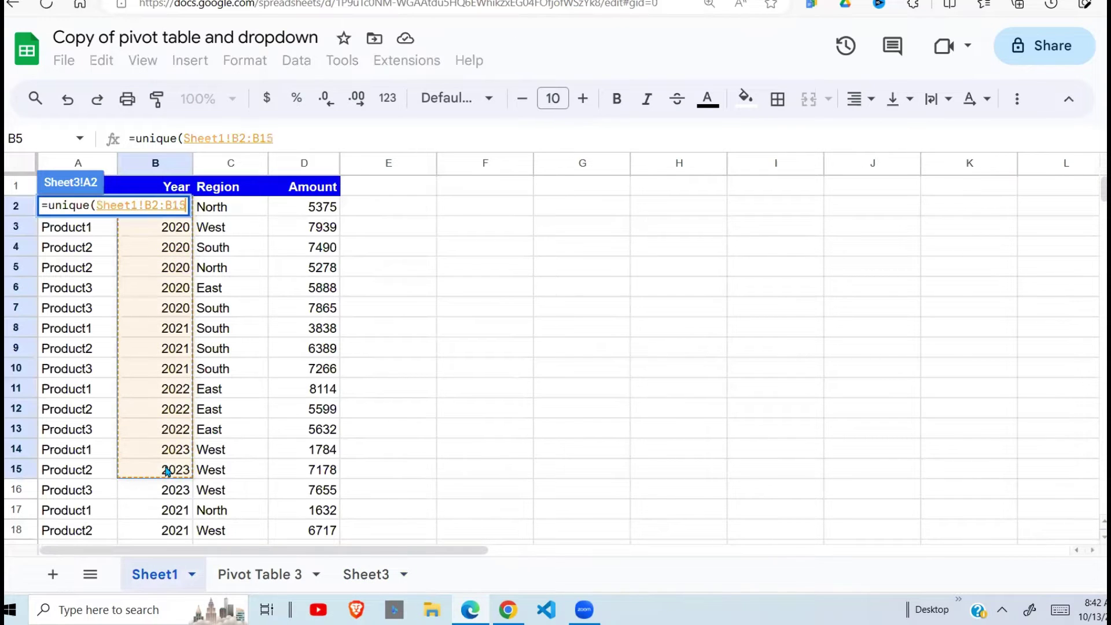
click(288, 137)
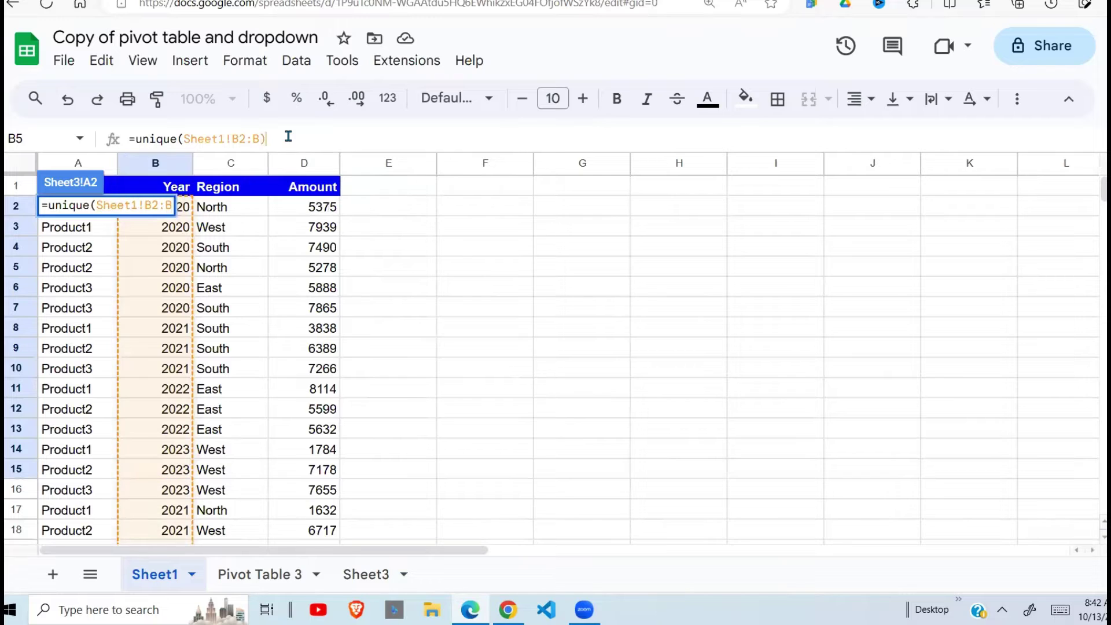
text())
key(Return)
click(237, 246)
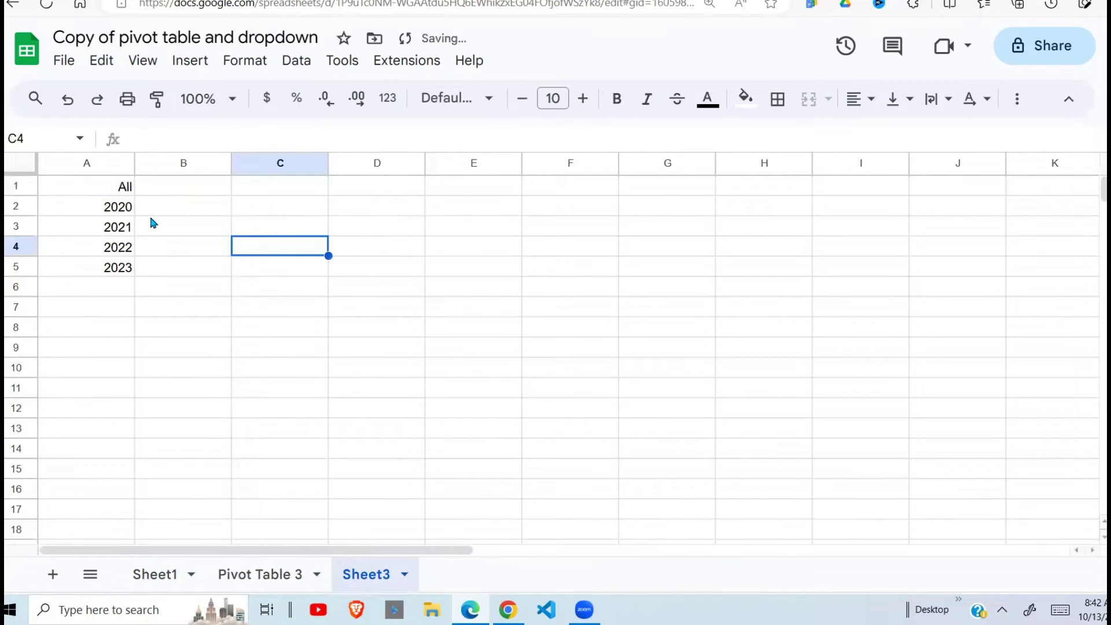
drag(116, 187, 126, 307)
click(409, 296)
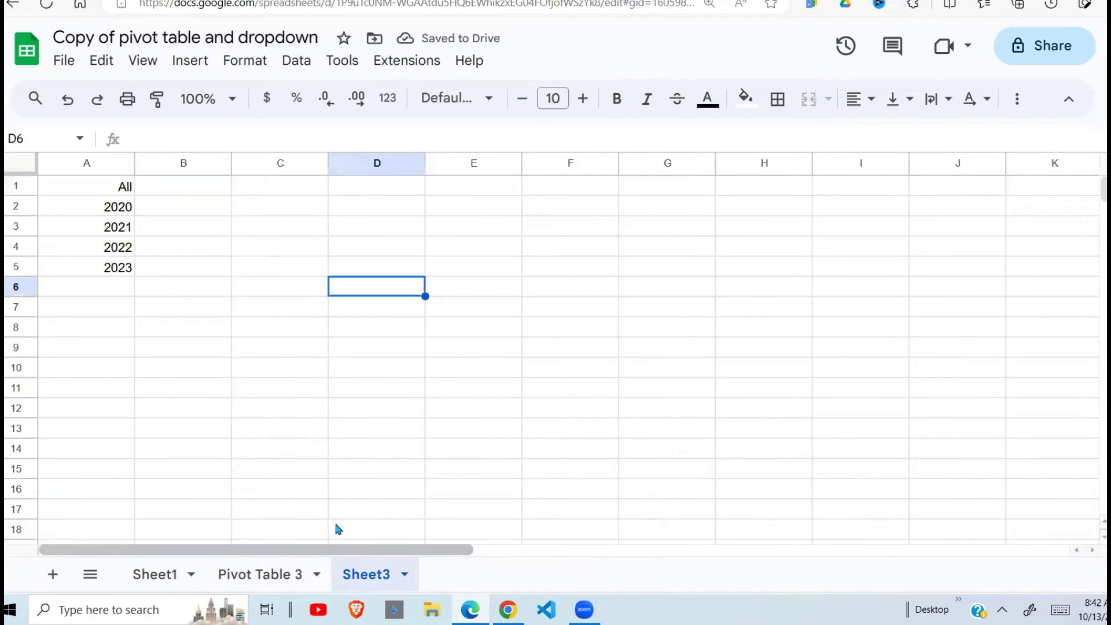
click(257, 573)
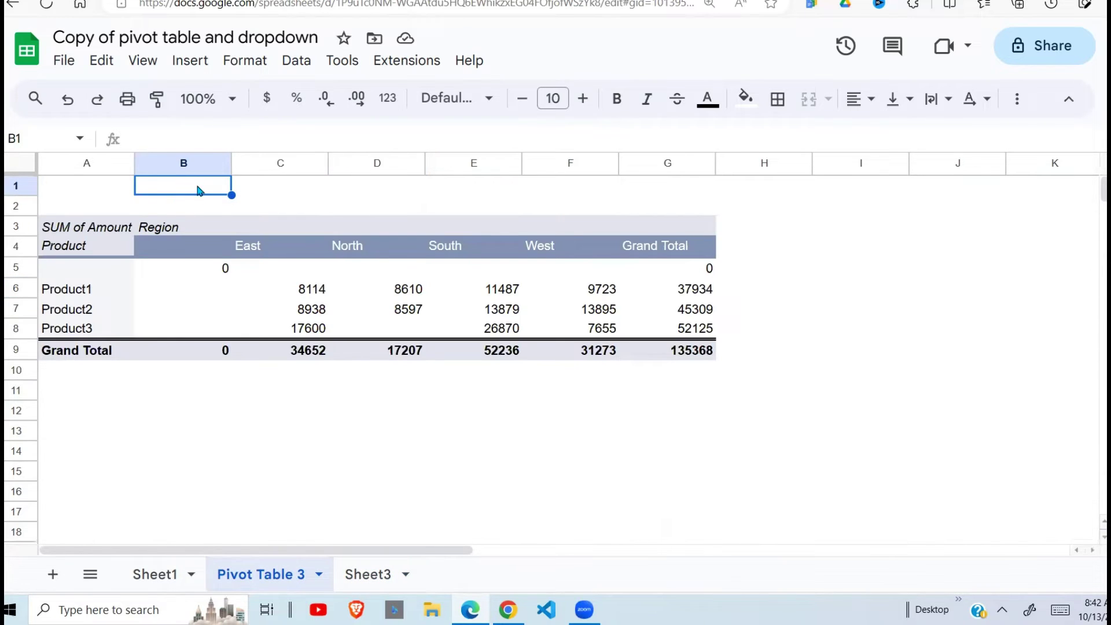
- Add a dropdown to B1 with options drawn from the range Sheet3!A1:A
click(191, 63)
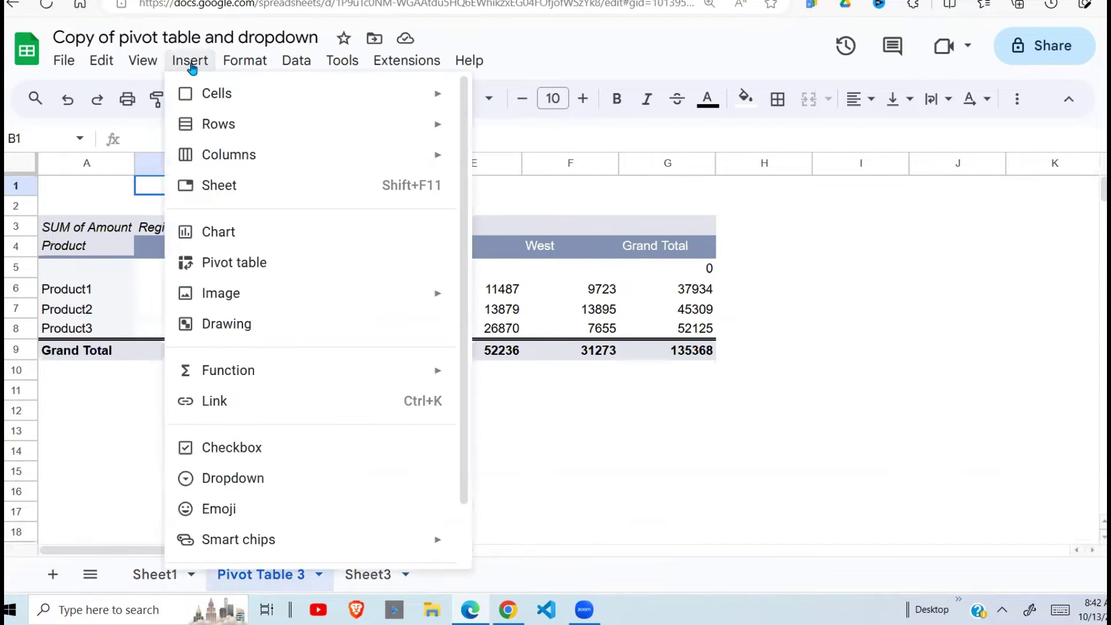
click(233, 478)
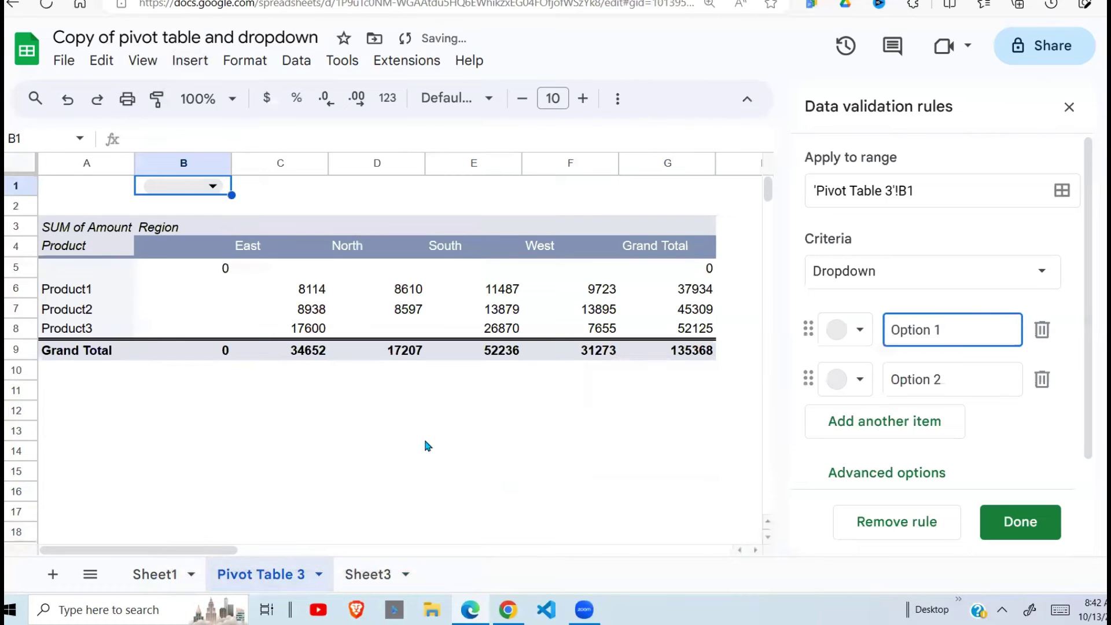
click(1039, 281)
click(1040, 276)
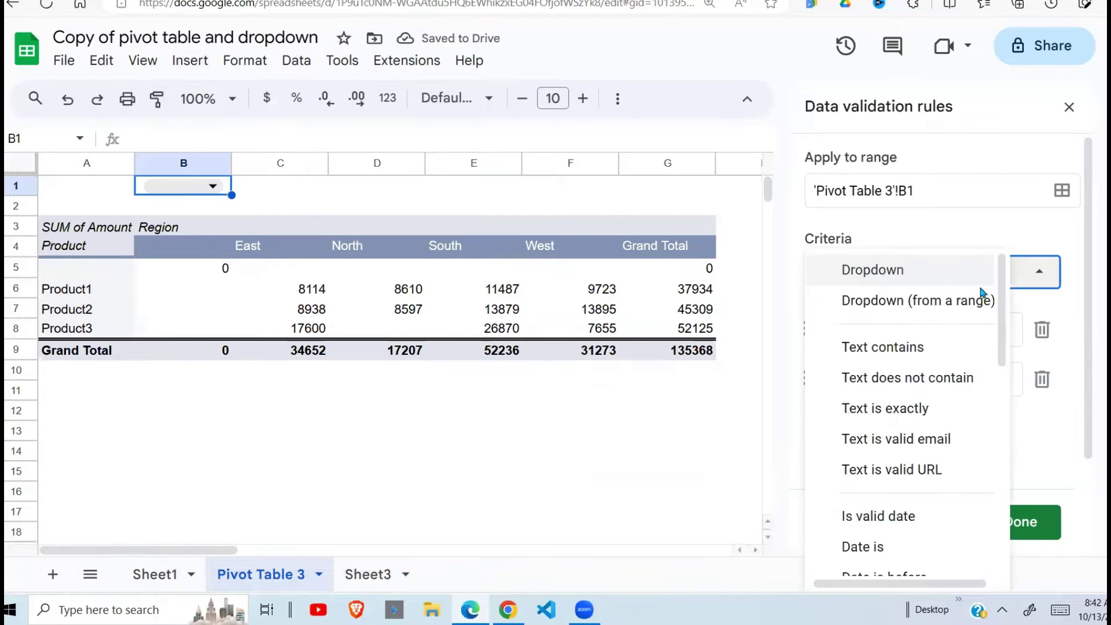
click(928, 301)
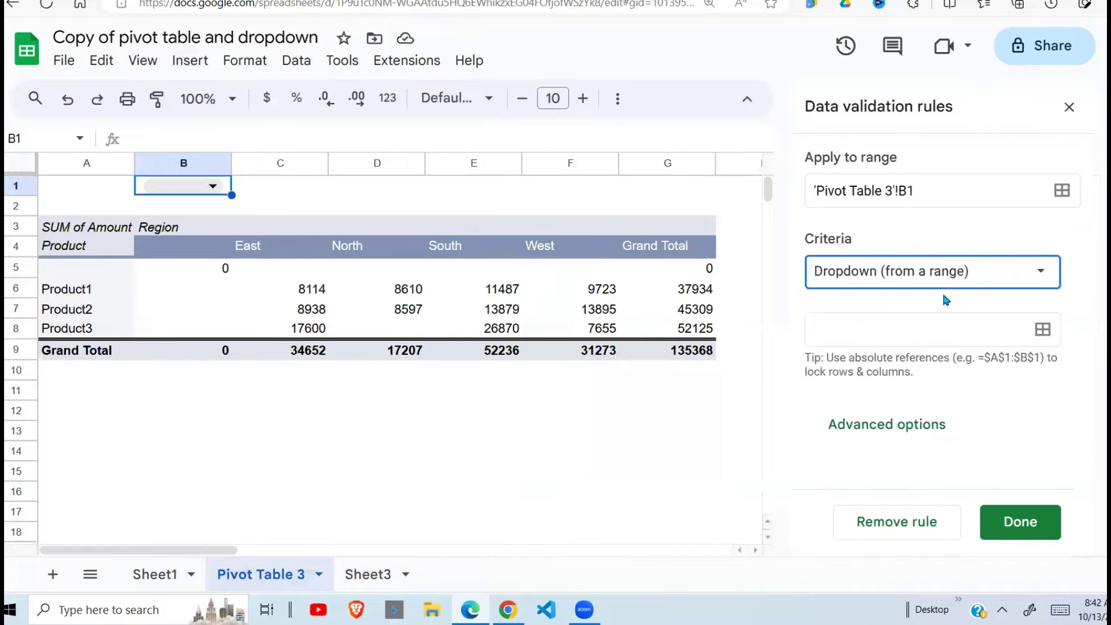
click(1042, 329)
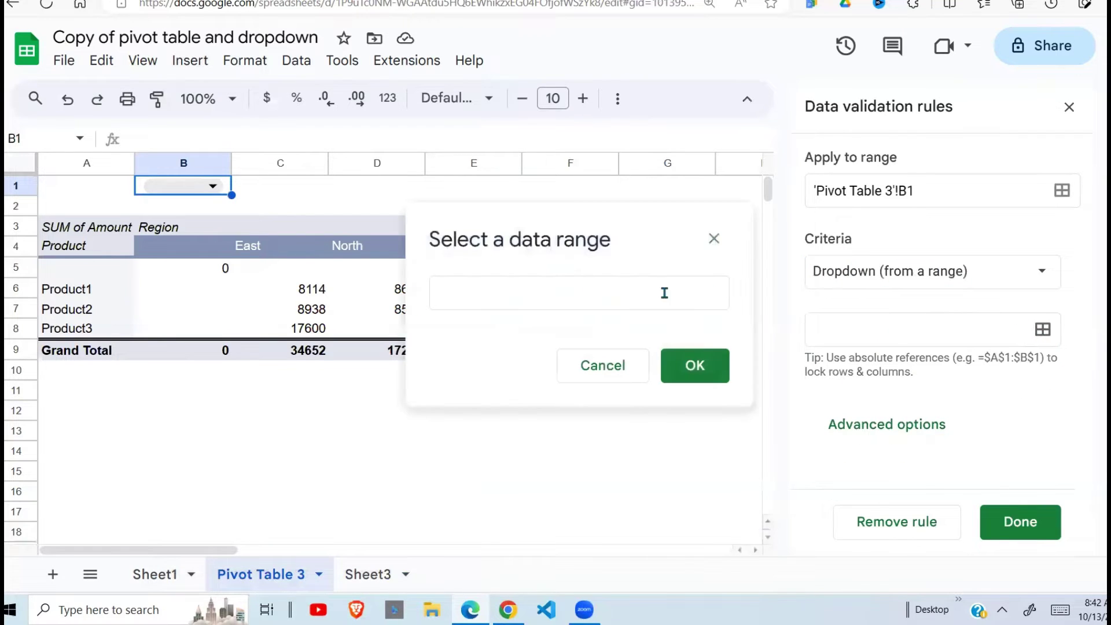
click(369, 575)
drag(119, 186, 114, 269)
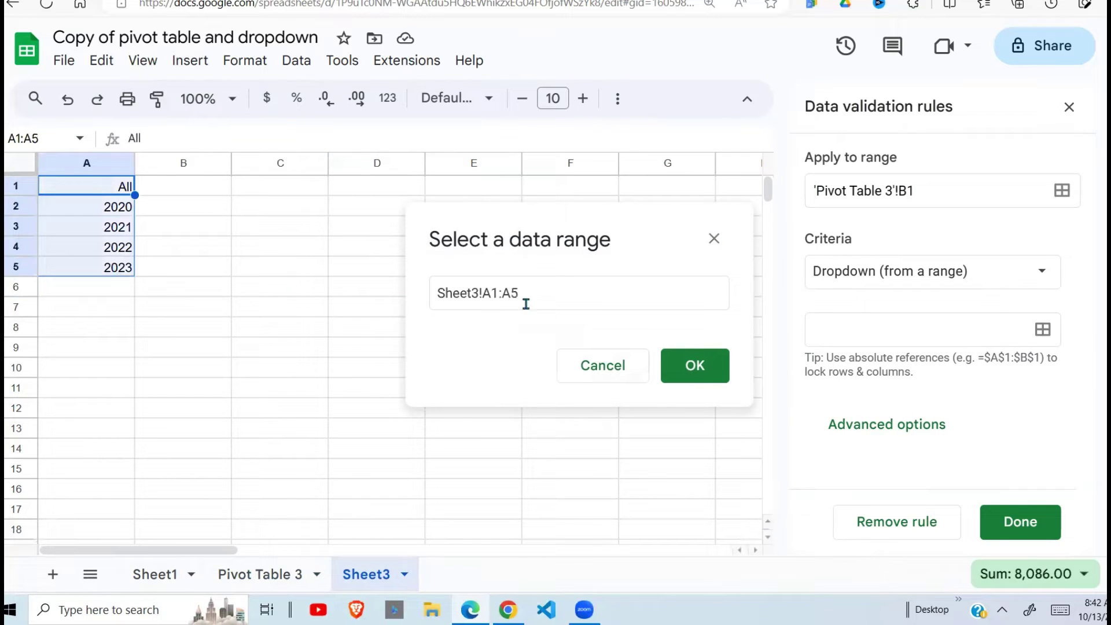
click(526, 303)
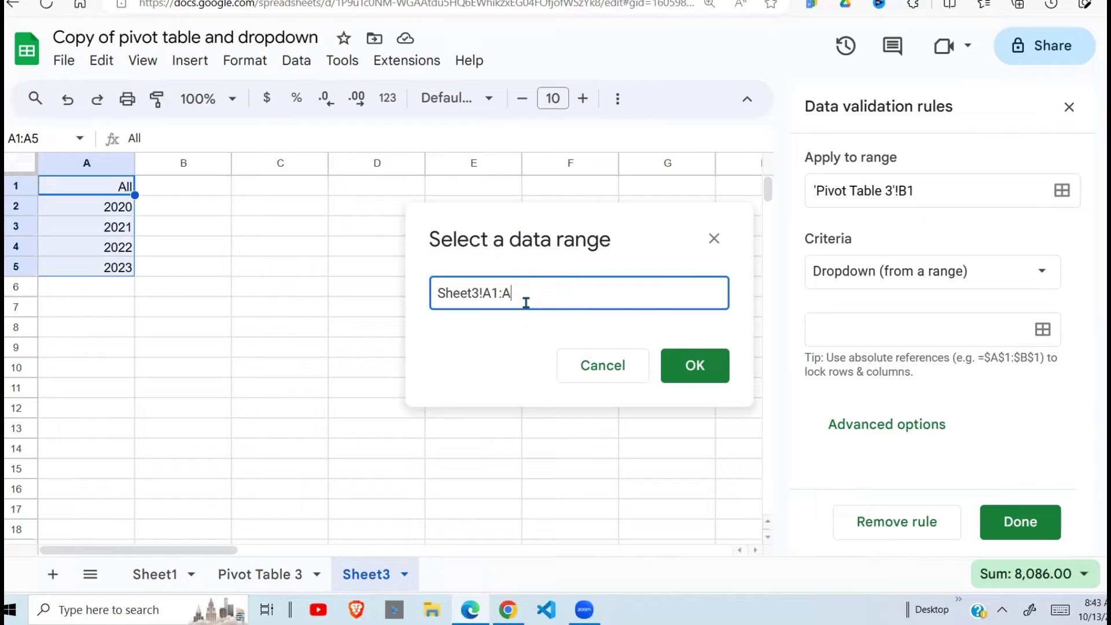
click(701, 364)
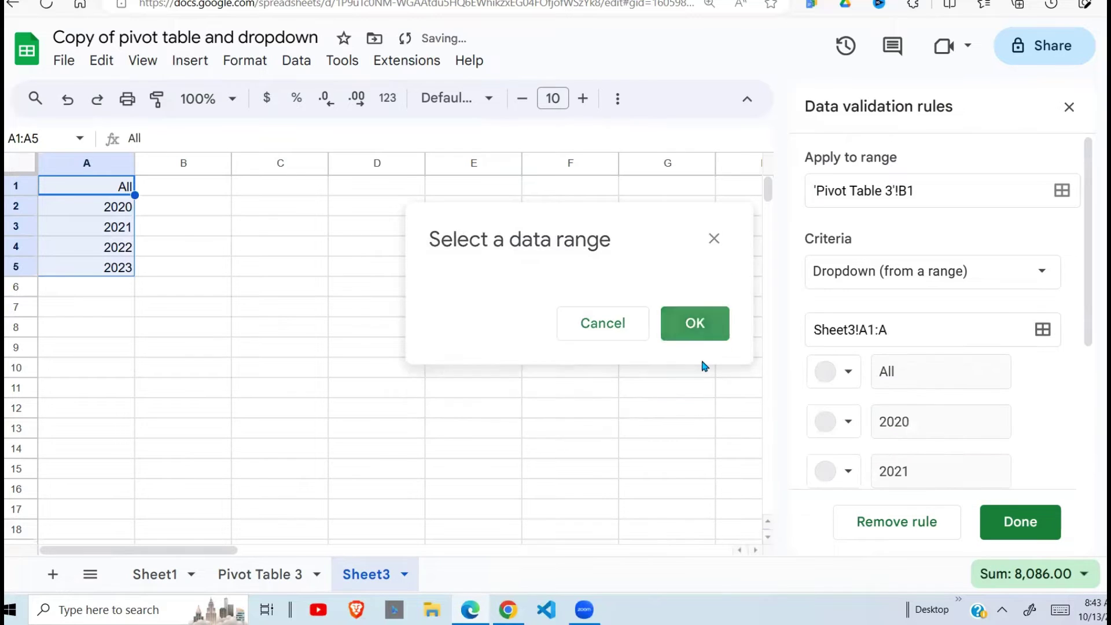
- Test the B1 dropdown by choosing 2020 and All, leaving 2020 selected
click(281, 573)
click(214, 186)
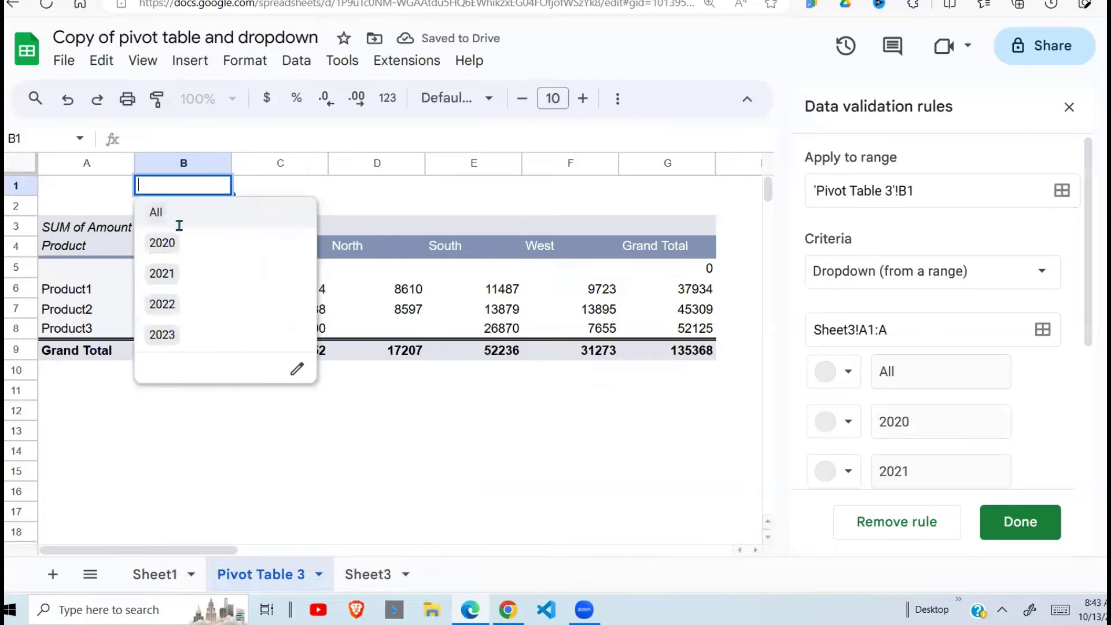
click(174, 242)
click(213, 187)
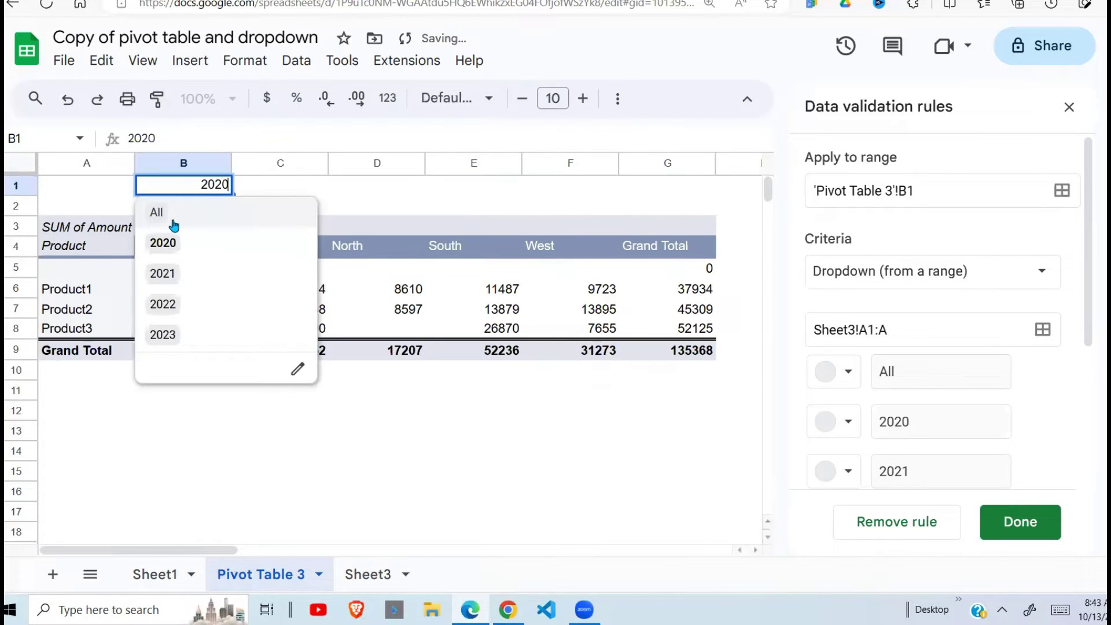
click(165, 211)
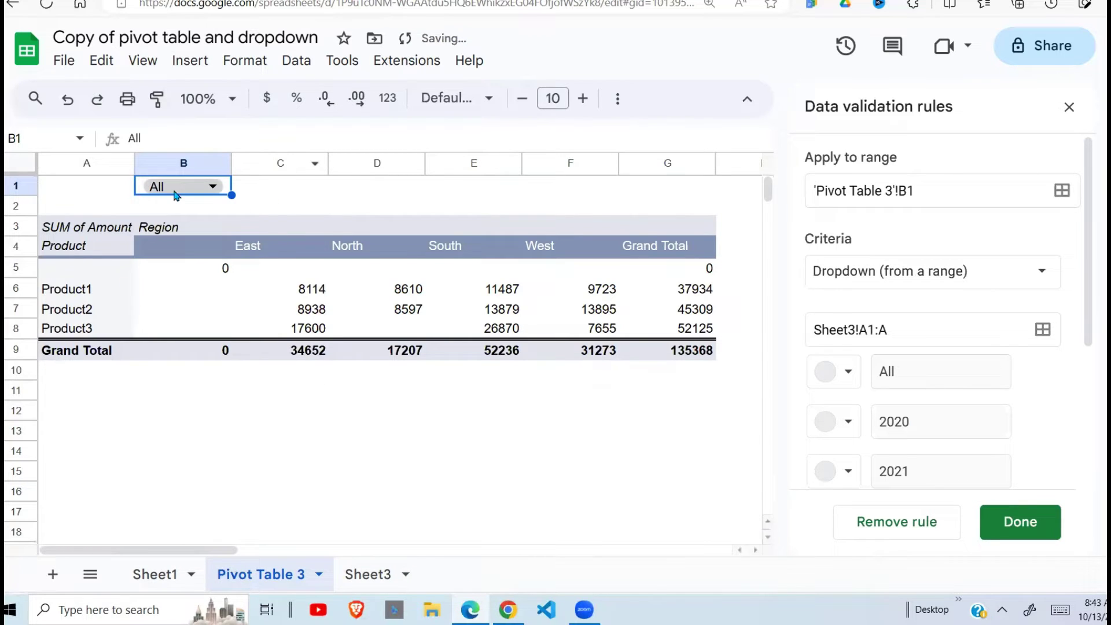
click(214, 187)
key(Return)
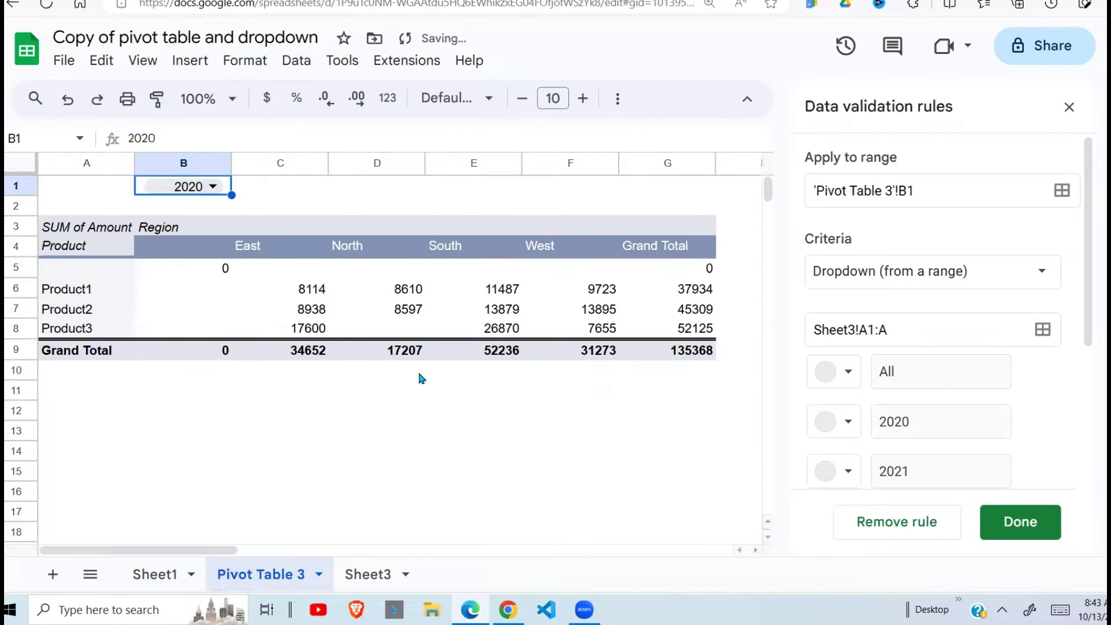
click(417, 369)
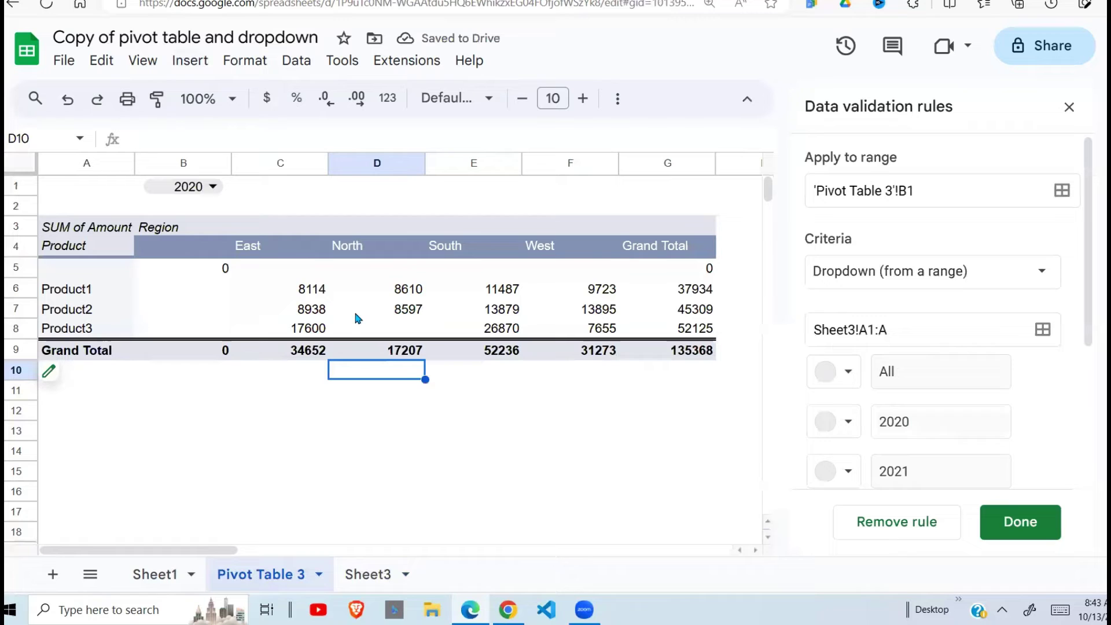
- Add Year as a filter field in the pivot table editor
click(1069, 106)
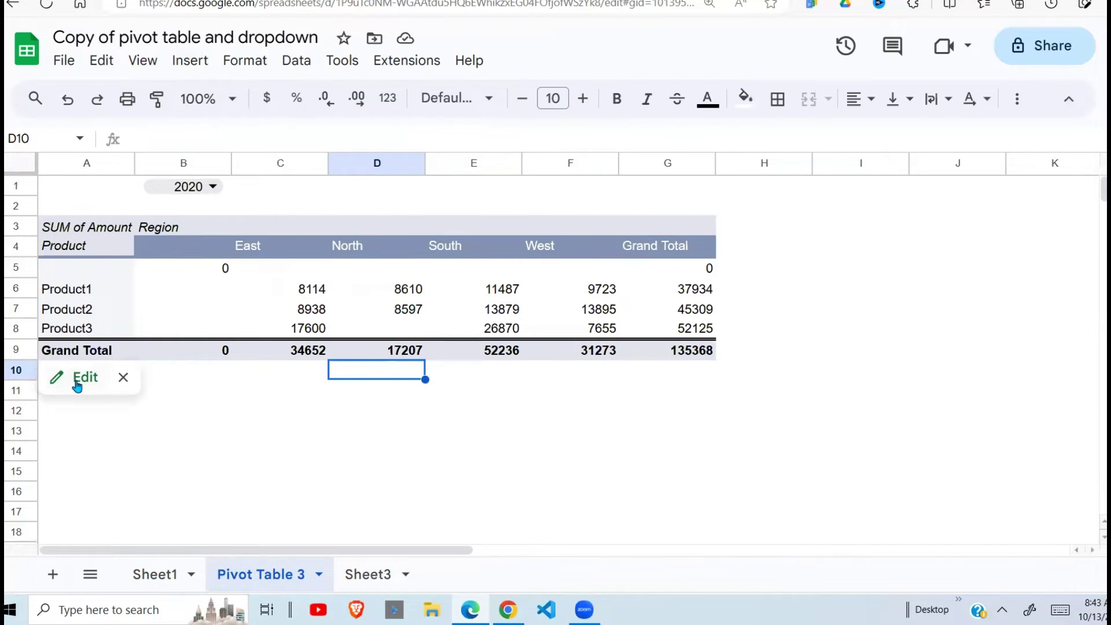
click(75, 379)
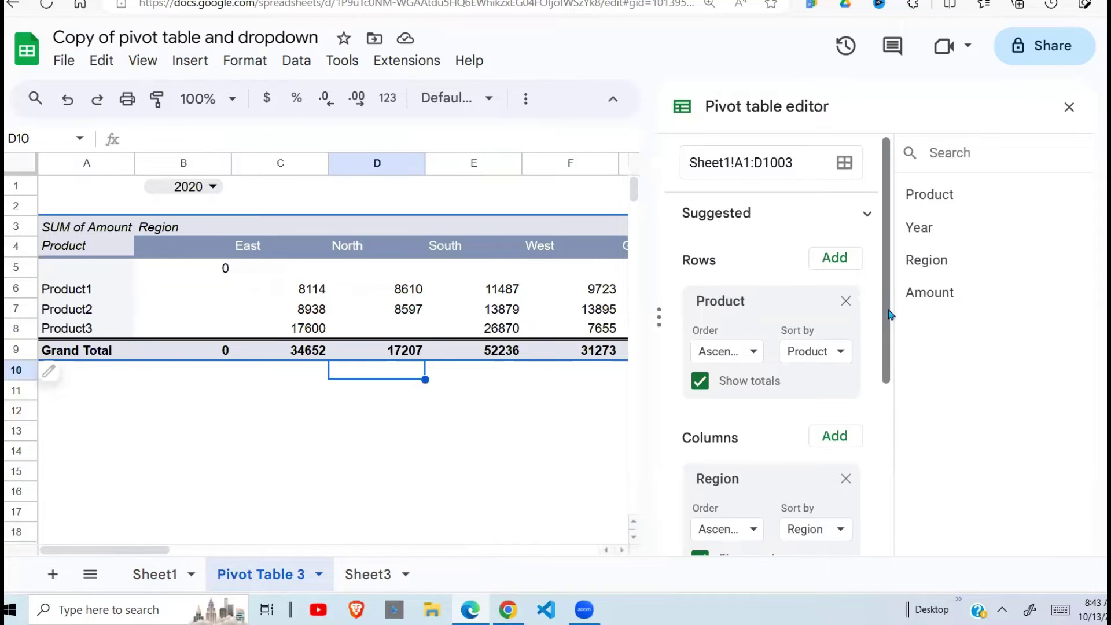
drag(888, 303, 885, 538)
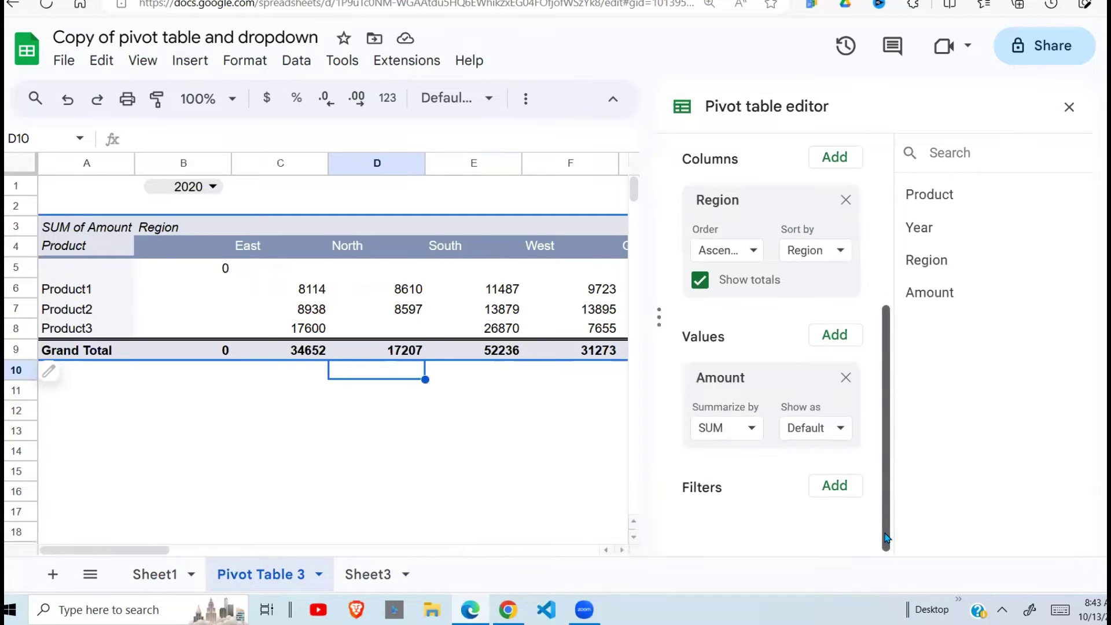
click(846, 496)
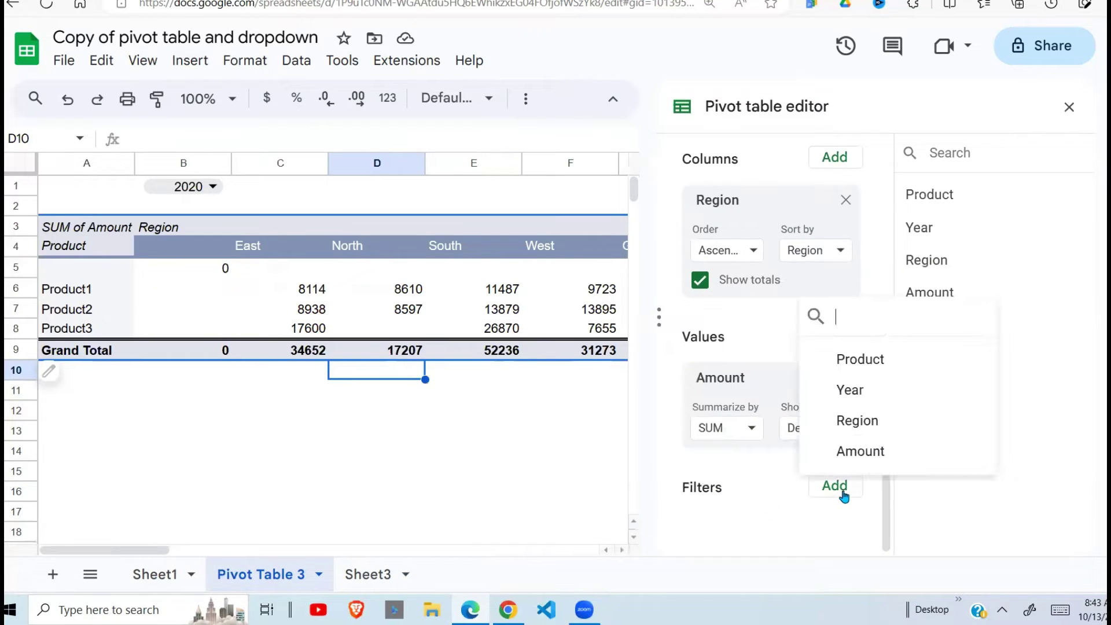
click(870, 393)
scroll(869, 498, down, 1)
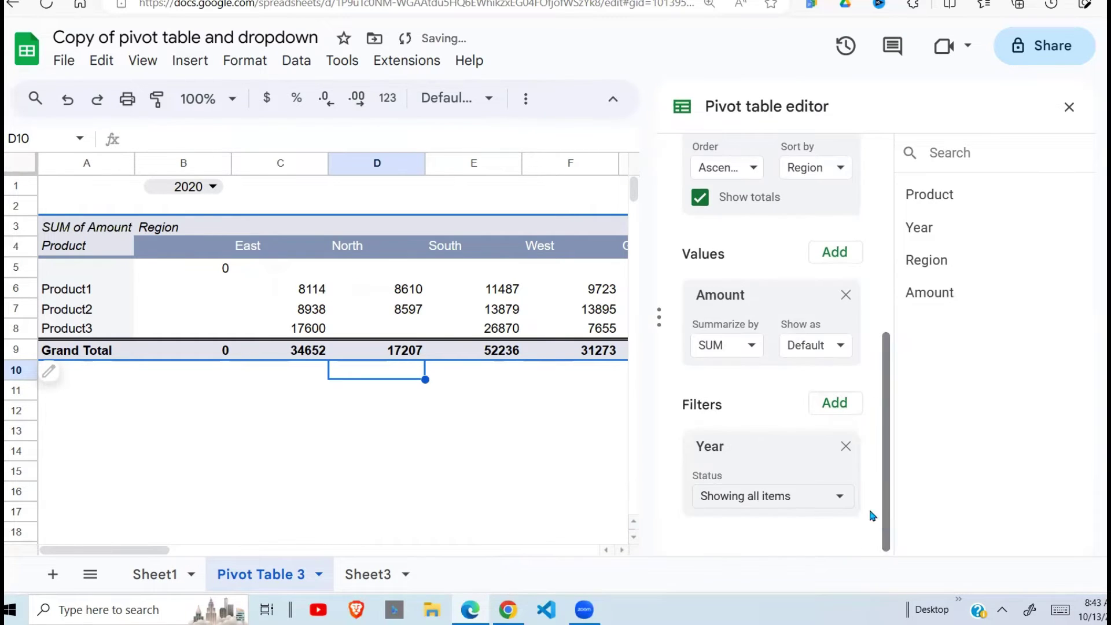
click(839, 501)
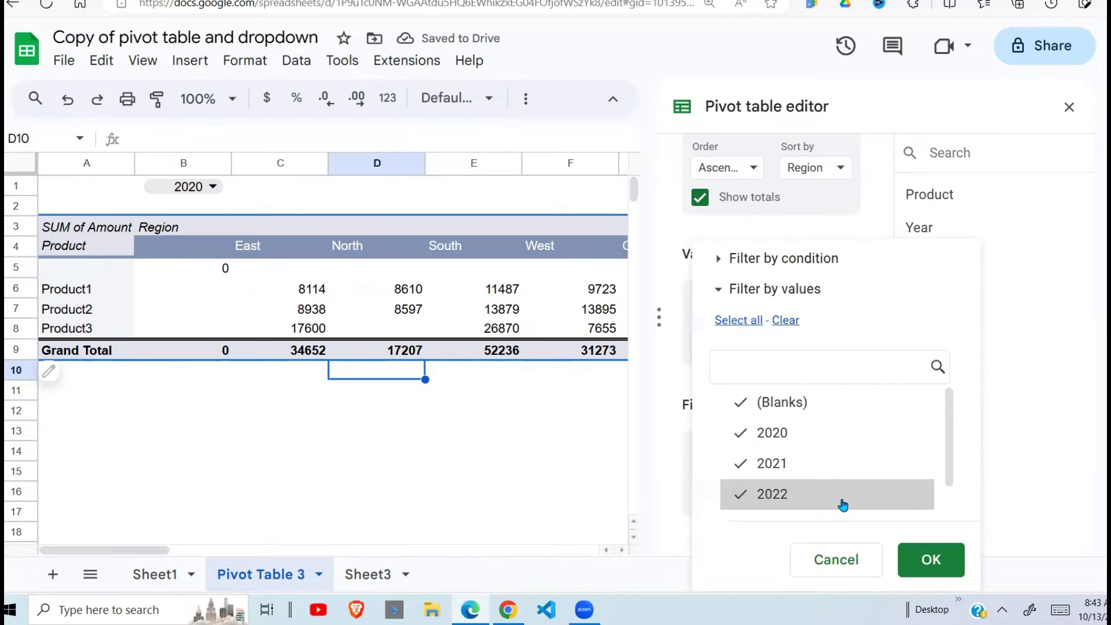
- Set the Year filter condition to the custom formula =Year=B1
click(835, 258)
click(944, 249)
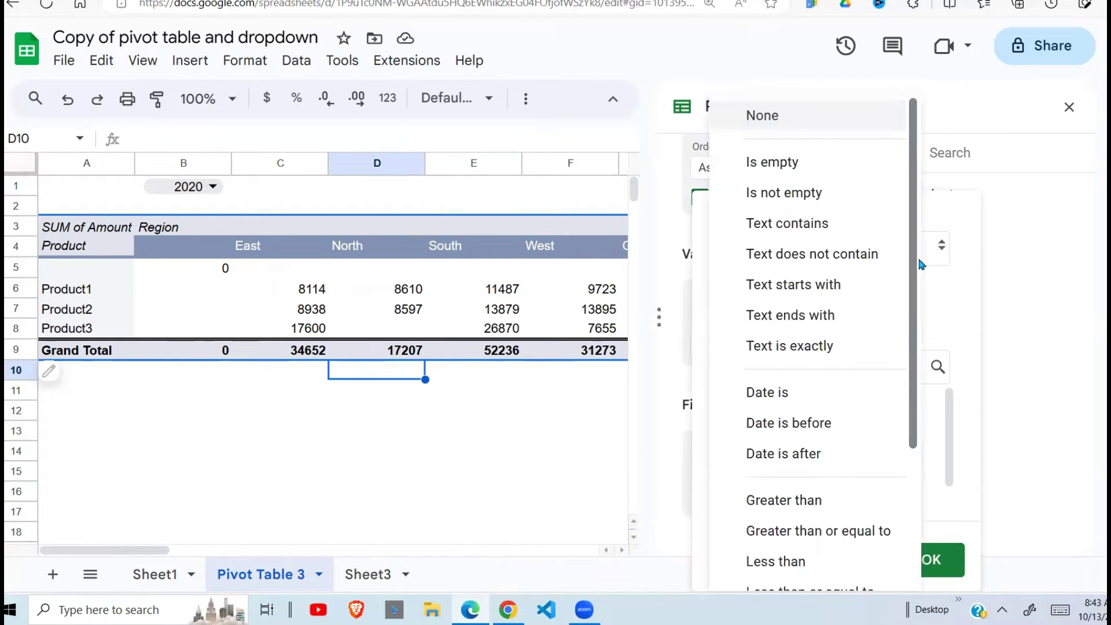
scroll(905, 383, down, 3)
scroll(906, 383, down, 1)
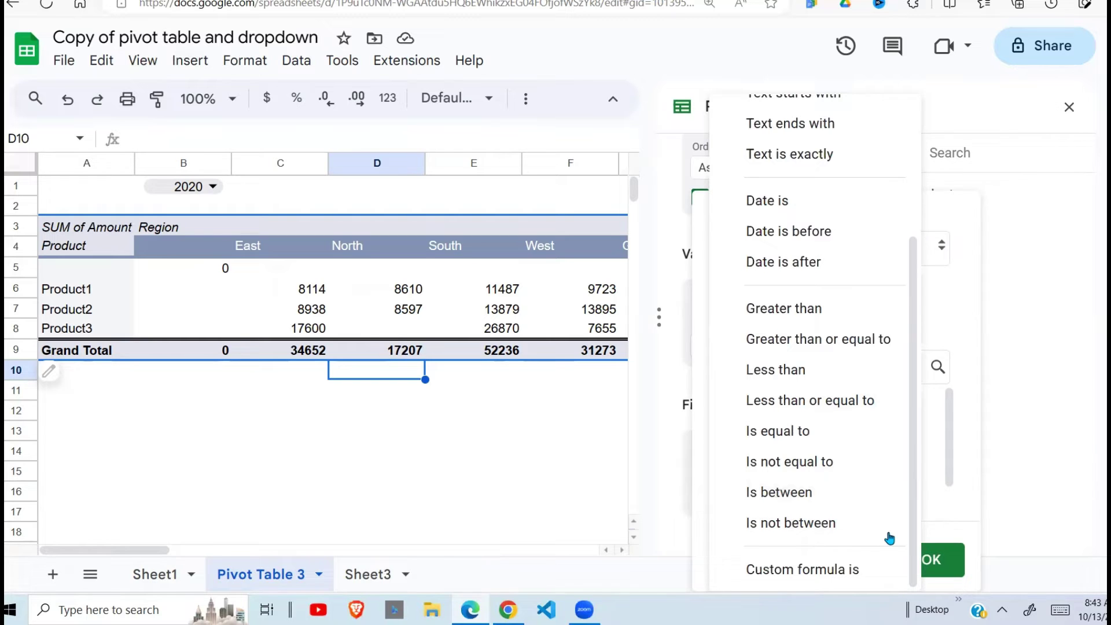
click(900, 265)
click(941, 249)
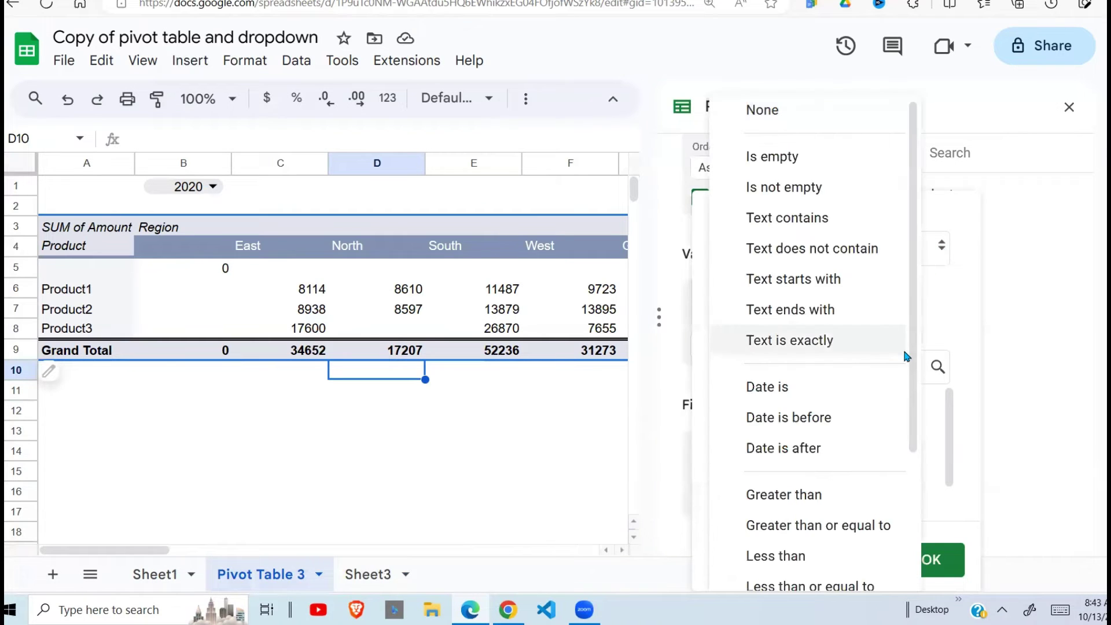
scroll(917, 521, down, 4)
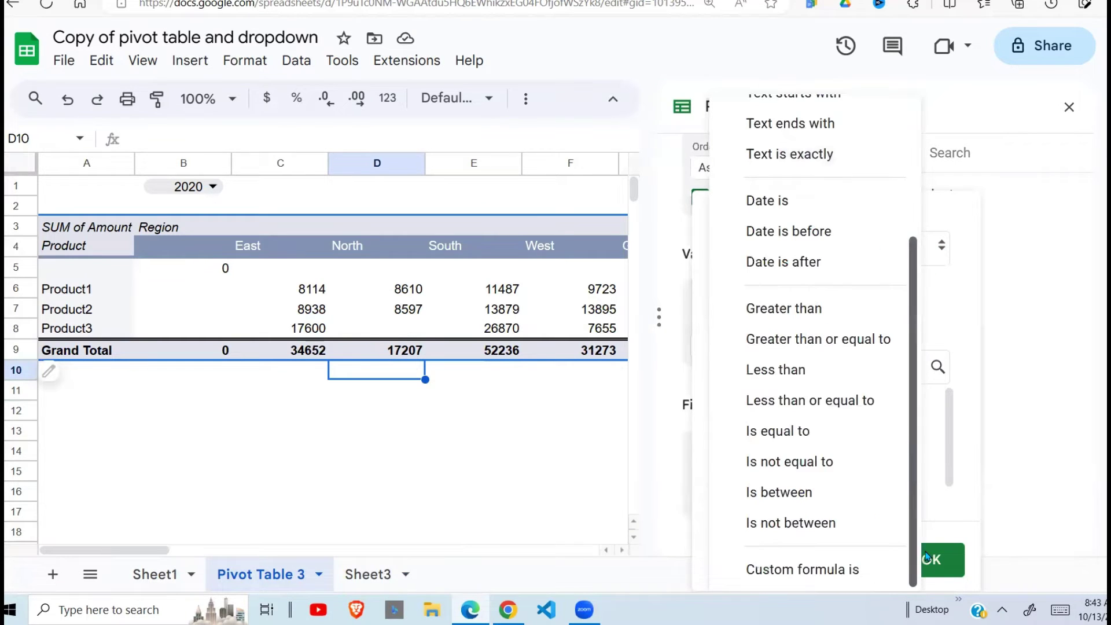
click(844, 570)
click(808, 228)
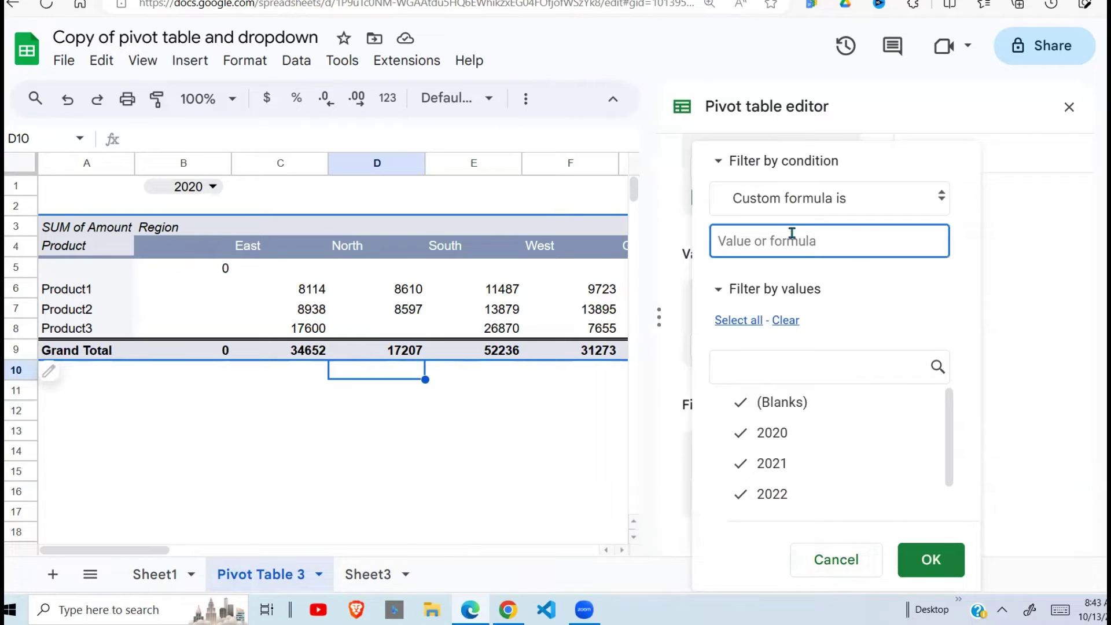
text(=)
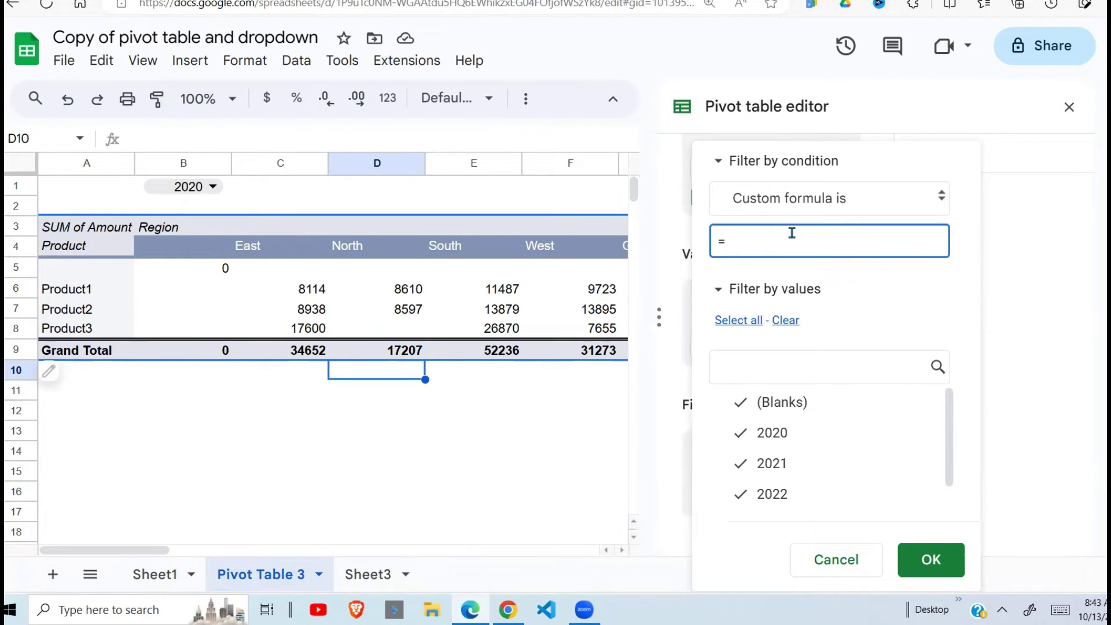
text(Year=B1)
click(929, 560)
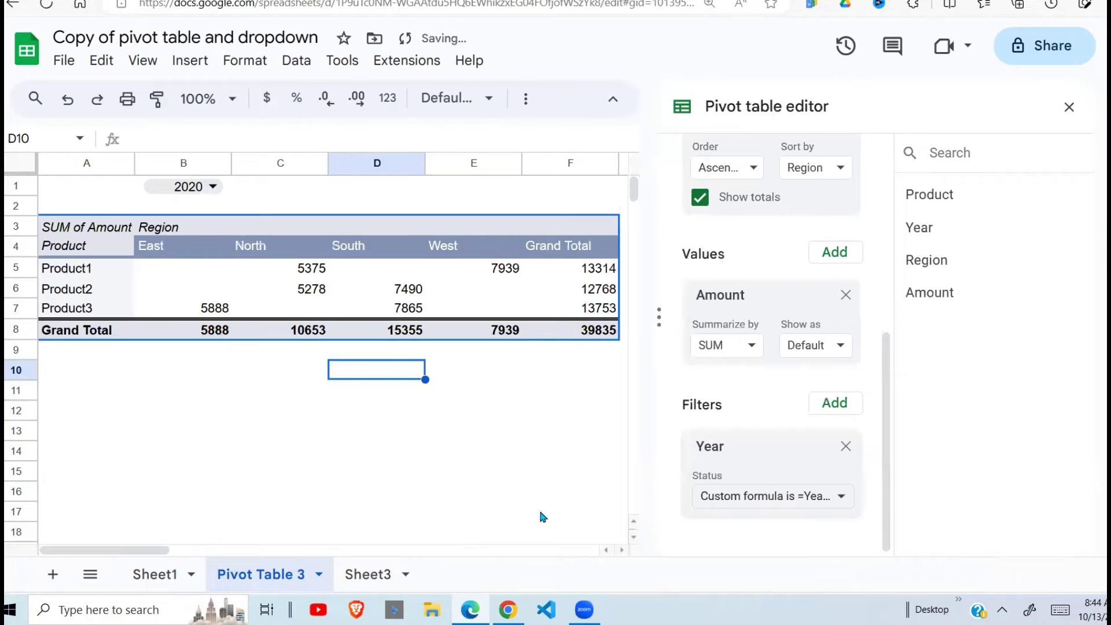
key(Right)
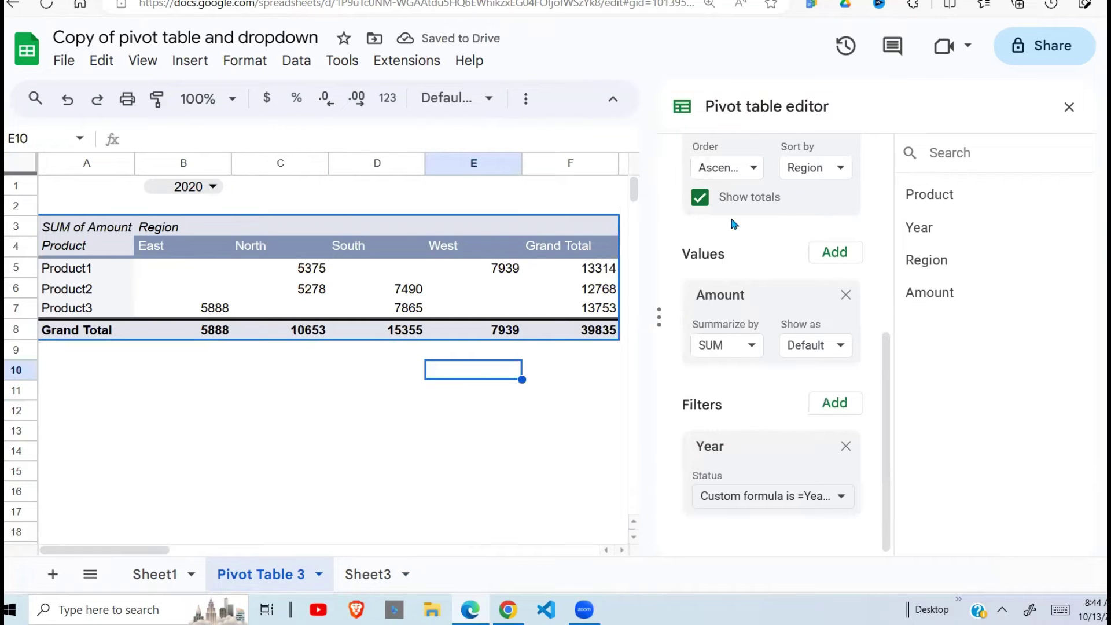
- Switch B1 to 2021, then 2023, then All to test the pivot's year filter
click(1068, 106)
click(219, 184)
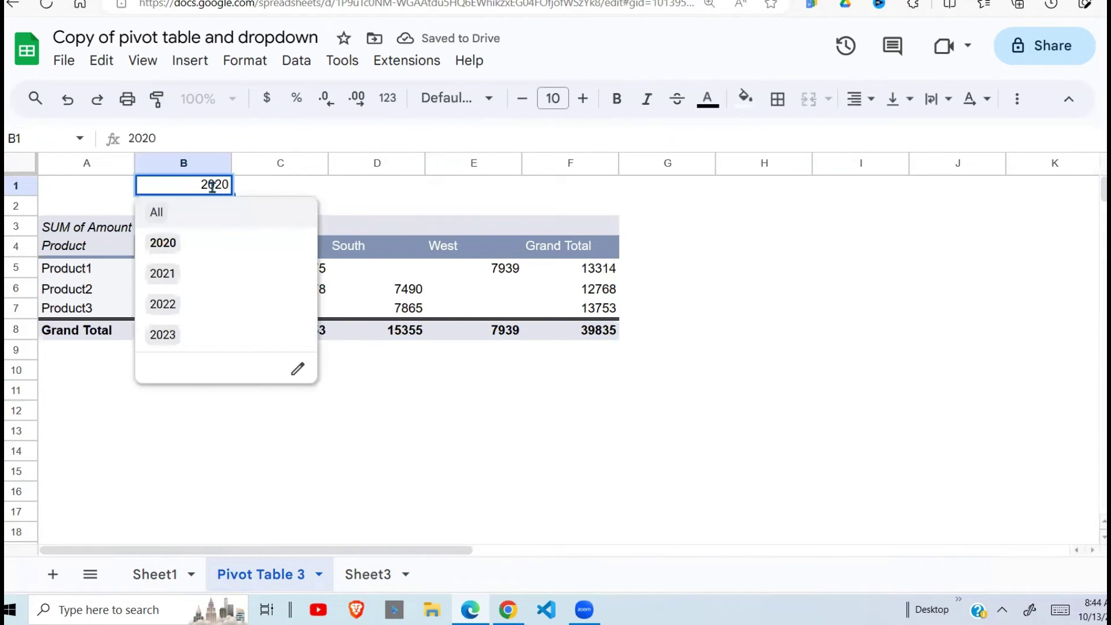
click(173, 248)
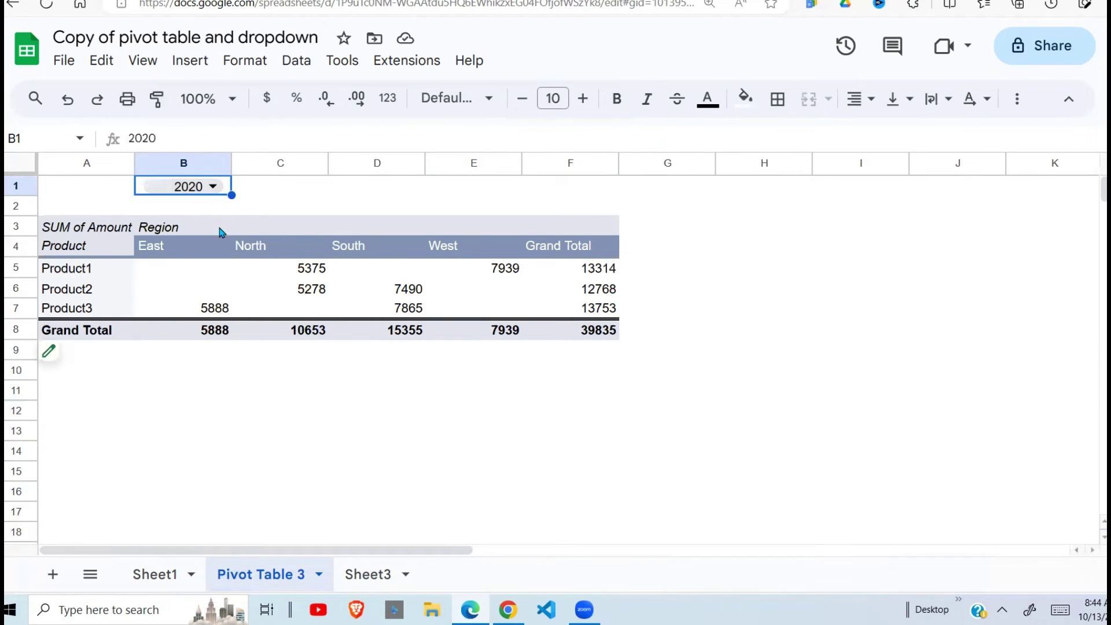
click(214, 187)
click(162, 273)
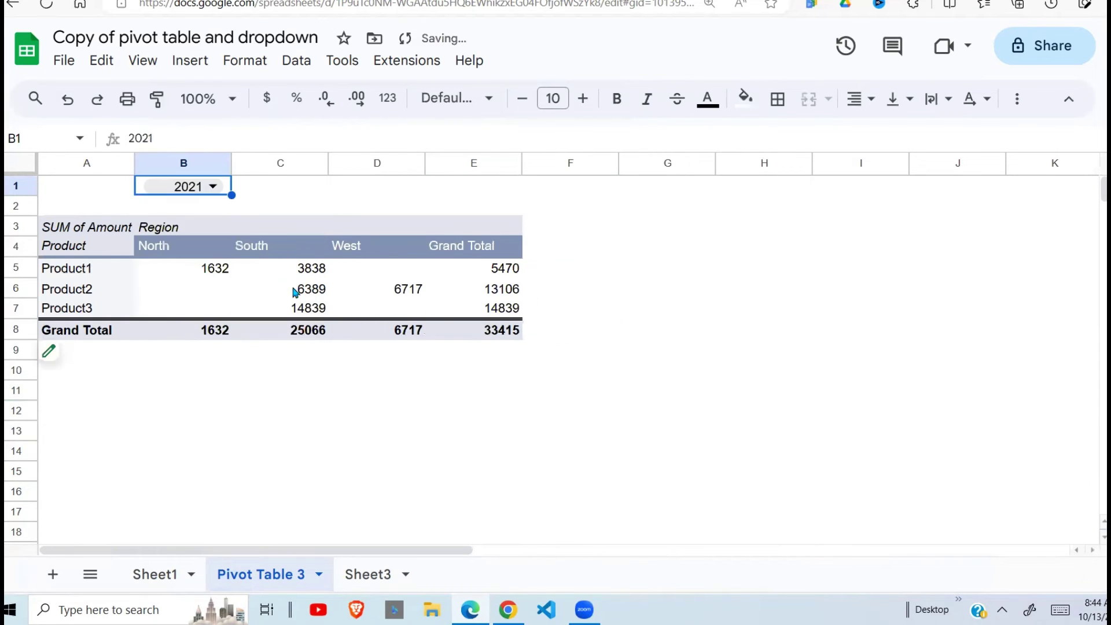
click(213, 186)
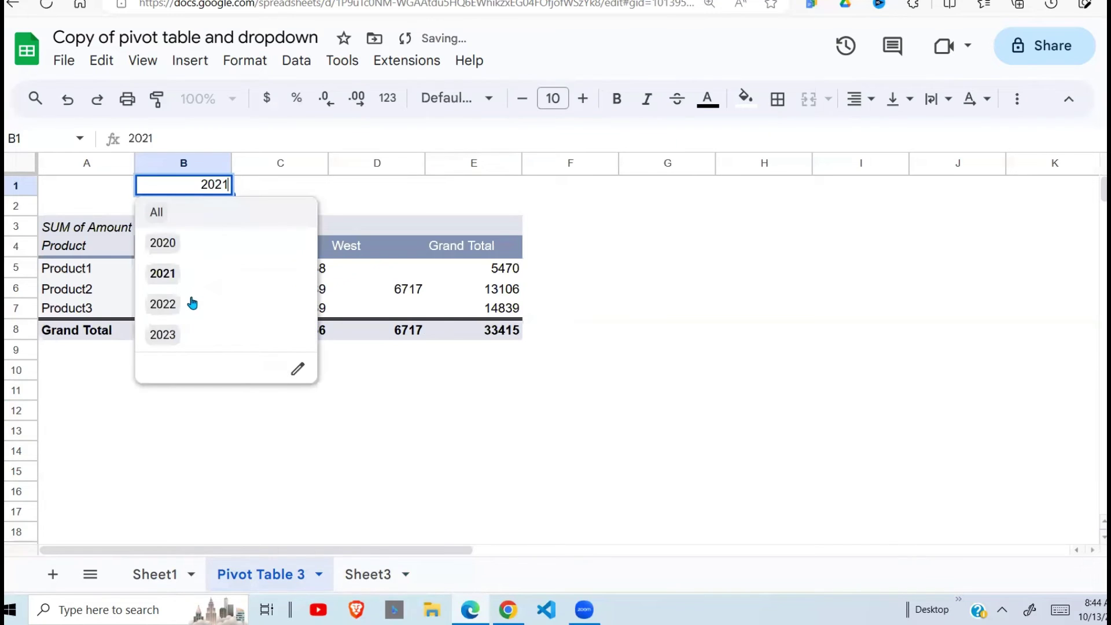
click(162, 332)
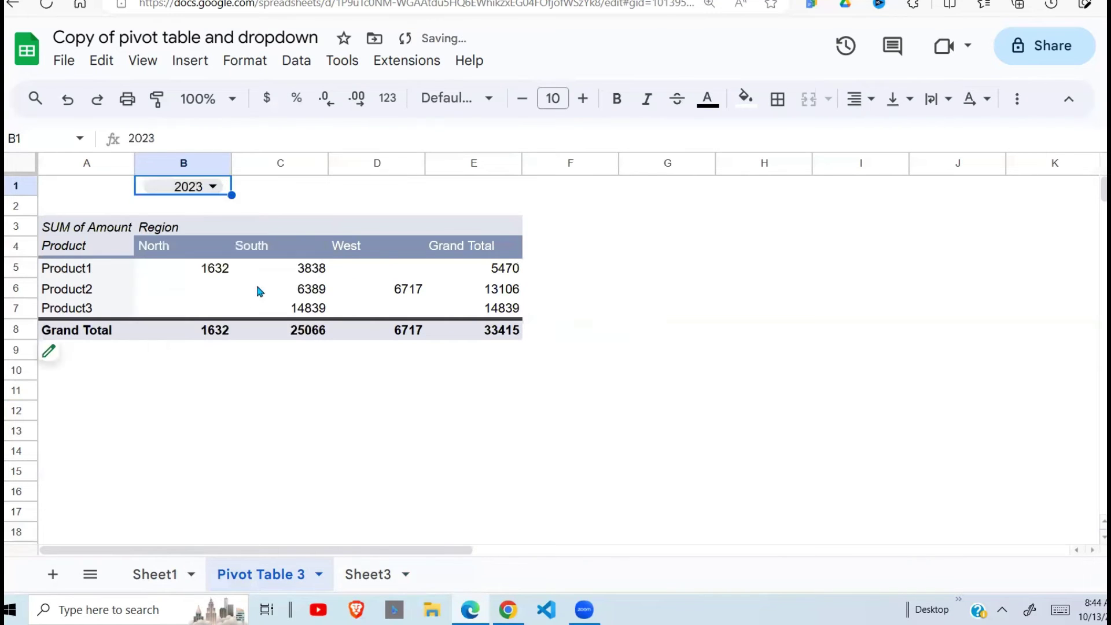
click(214, 186)
click(184, 214)
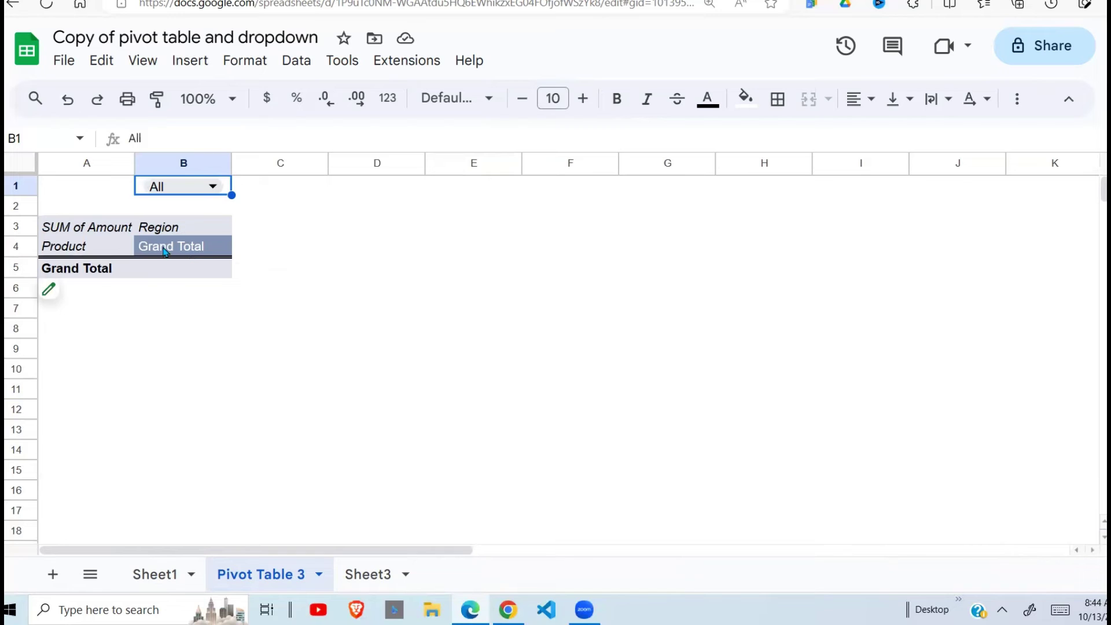
- Change the Year filter's custom formula to =IF(B1="All",TRUE,Year=B1)
click(84, 297)
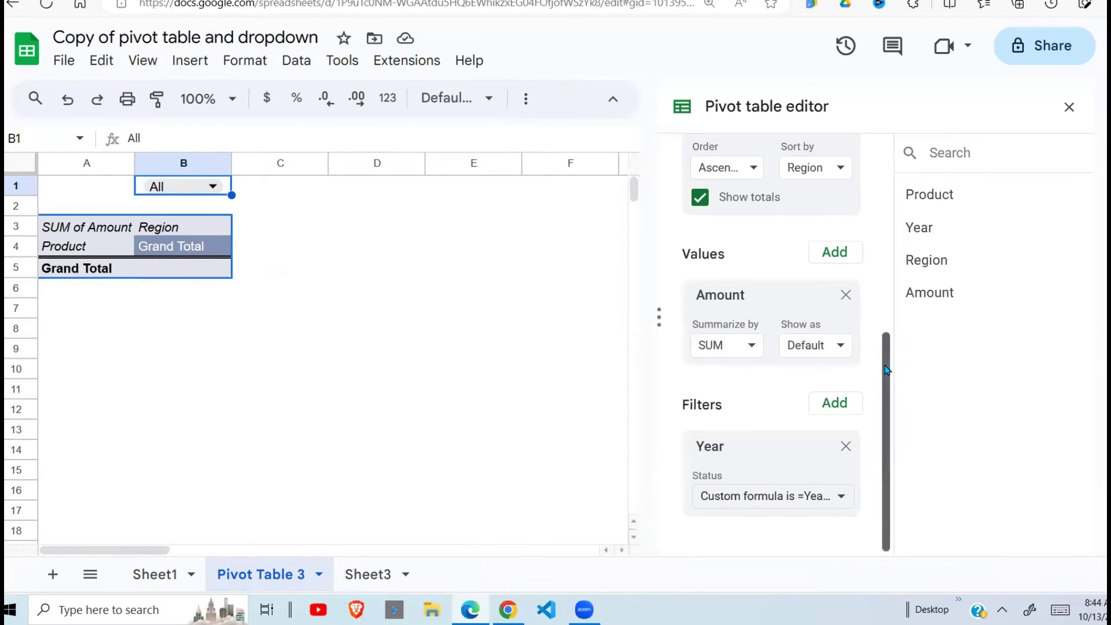
click(840, 496)
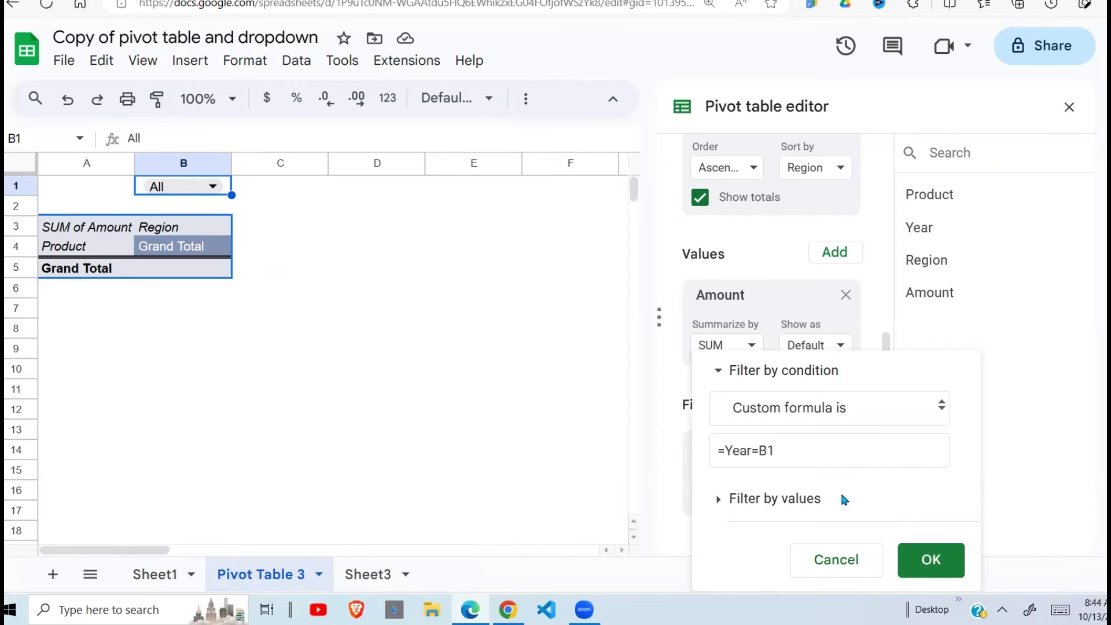
click(728, 451)
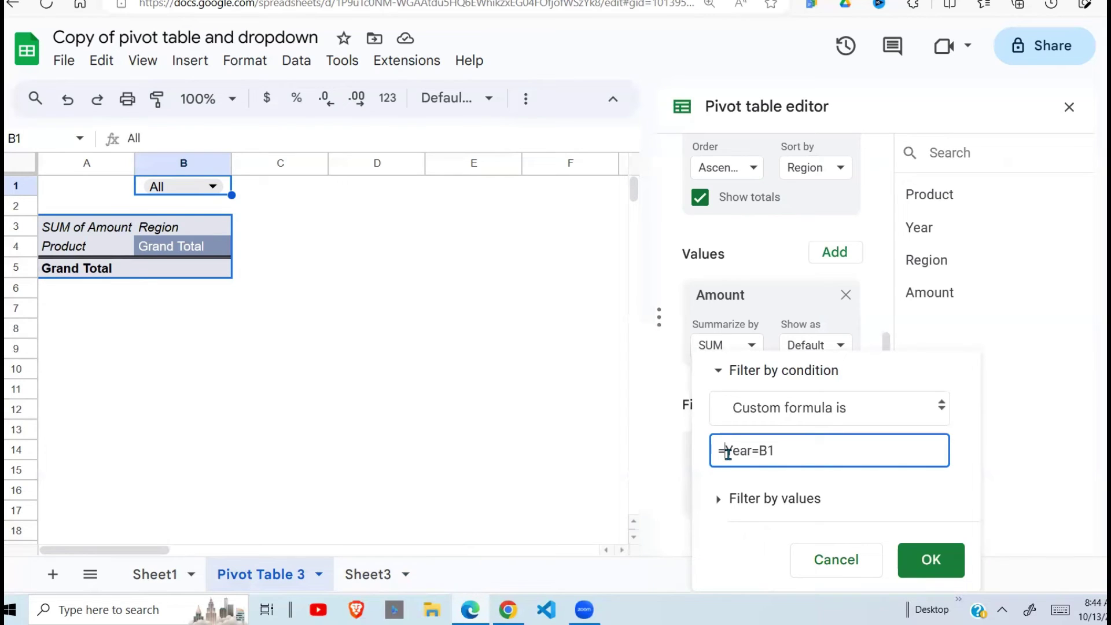
text(if)
key(BackSpace)
key(BackSpace)
text(IF()
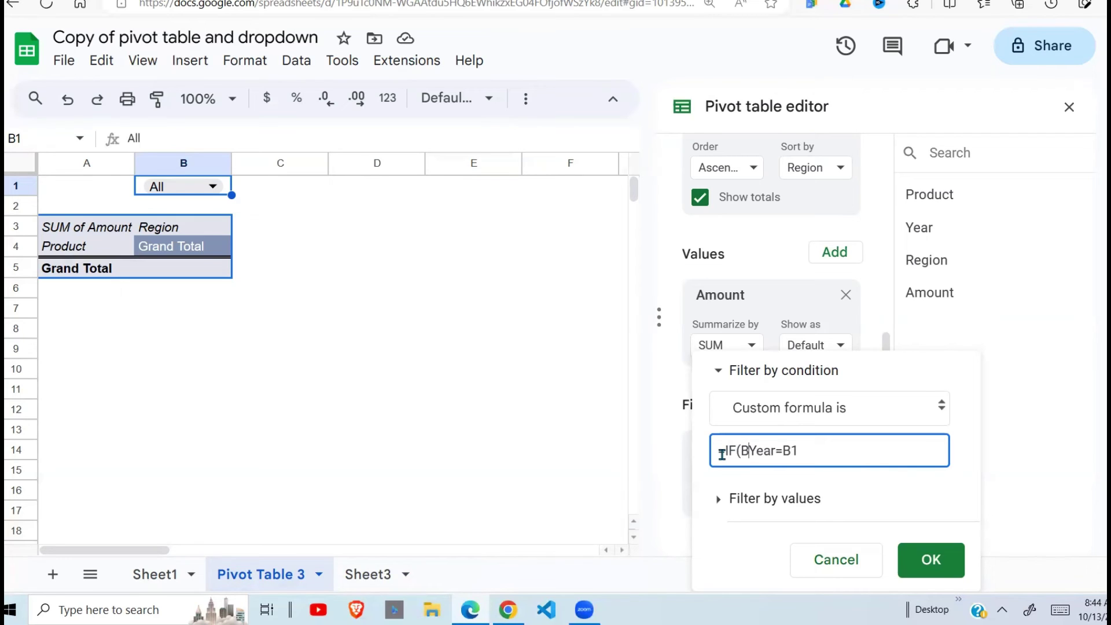
text(B1="All")
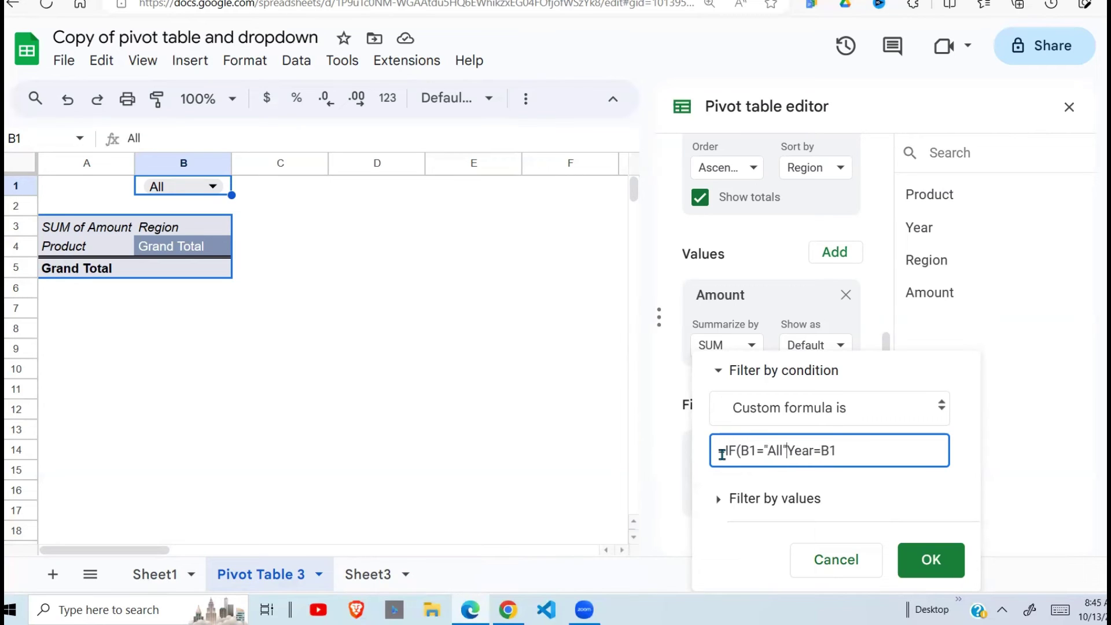
text(,TRUE,)
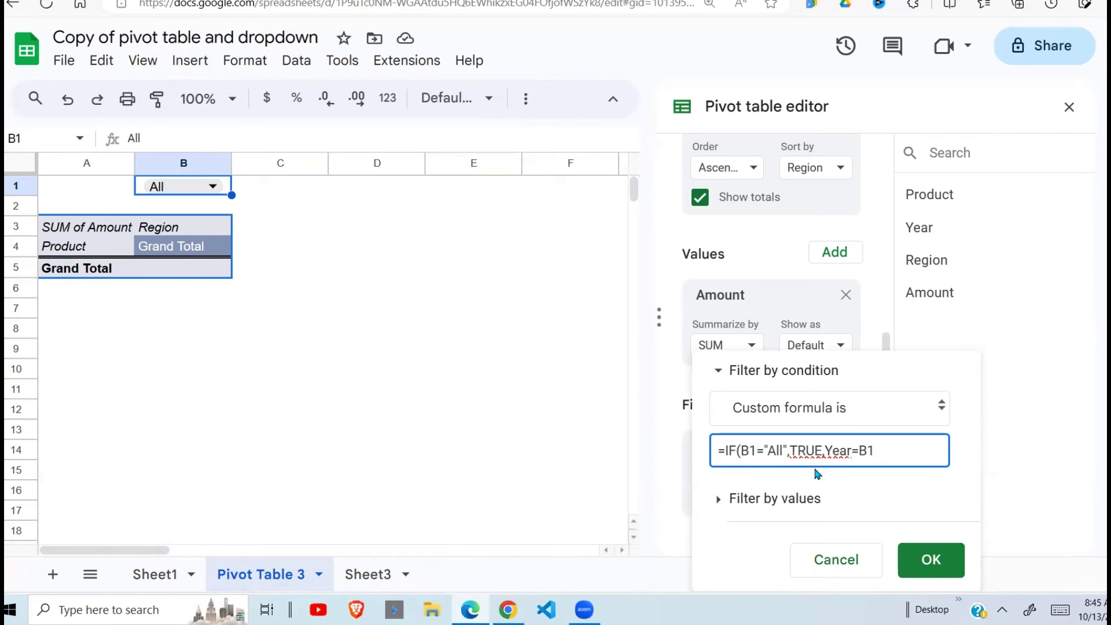
click(881, 451)
text())
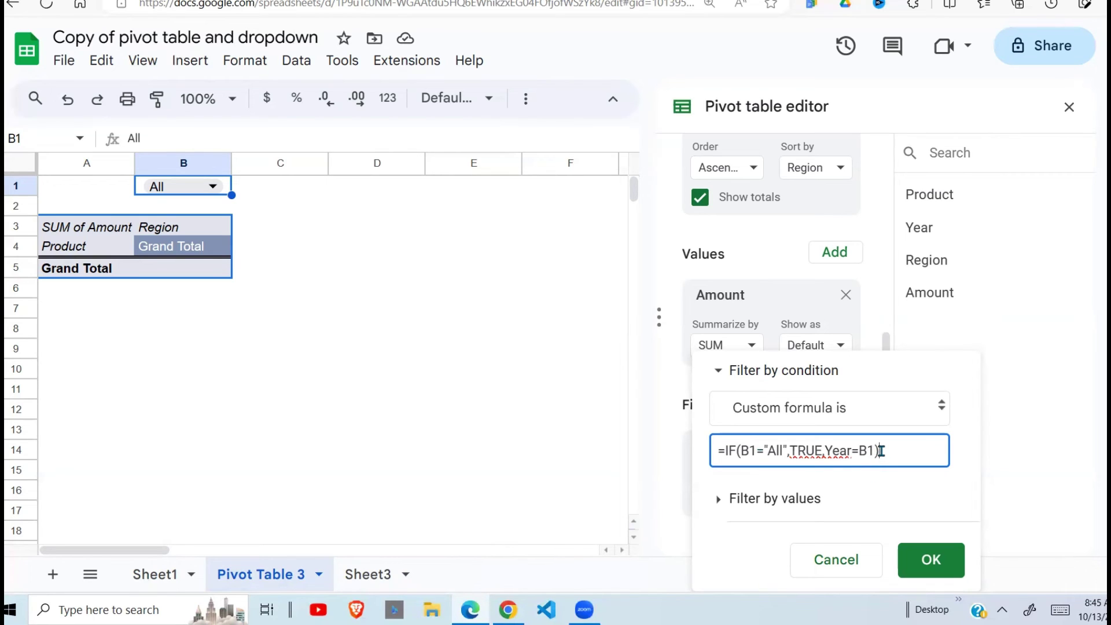
click(937, 560)
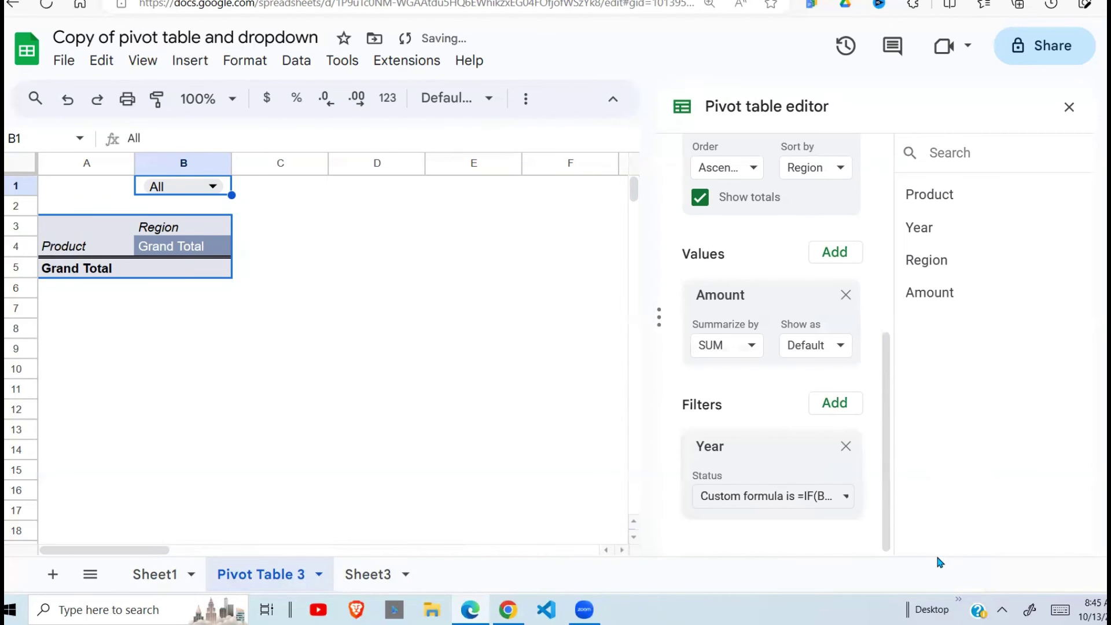
click(382, 409)
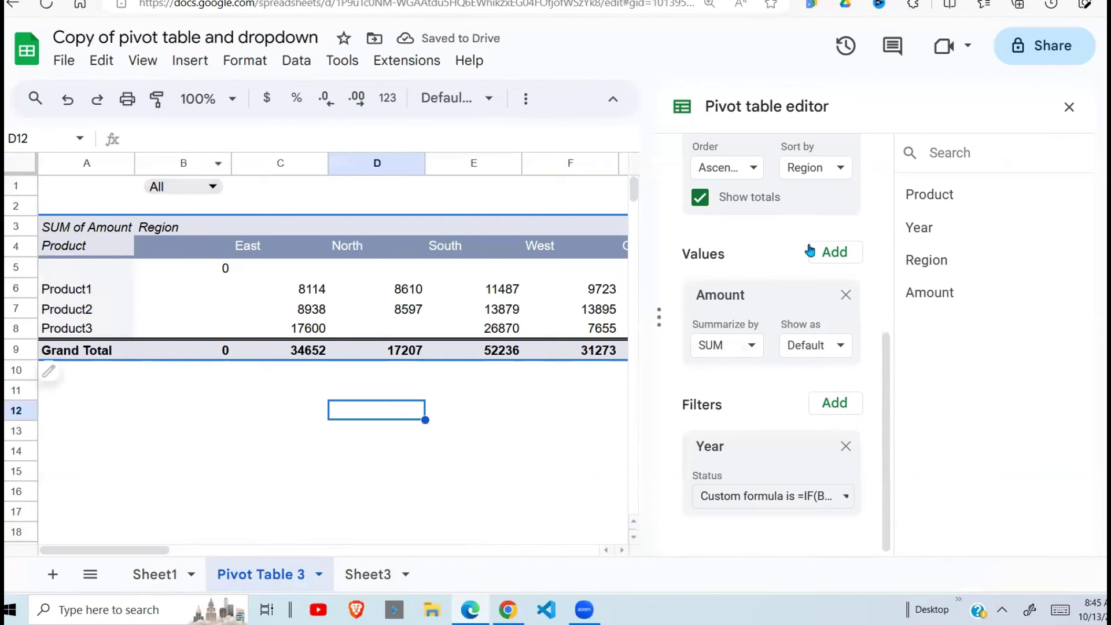
- Close the pivot editor and compare the G9 grand total 135368 with Sheet1's Amount column sum
click(1069, 107)
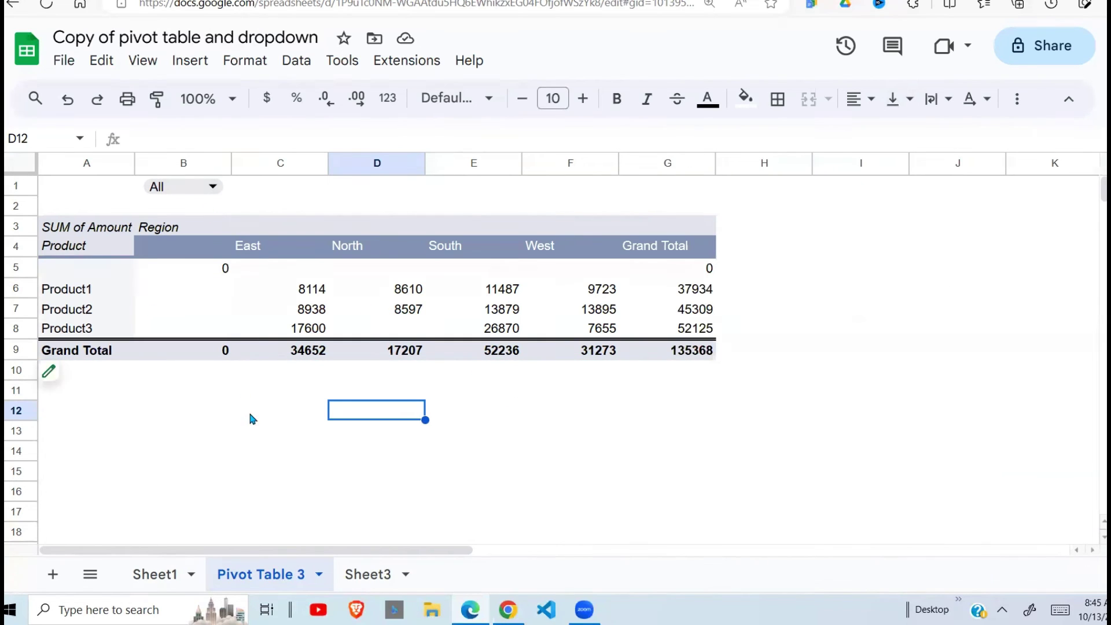
click(701, 352)
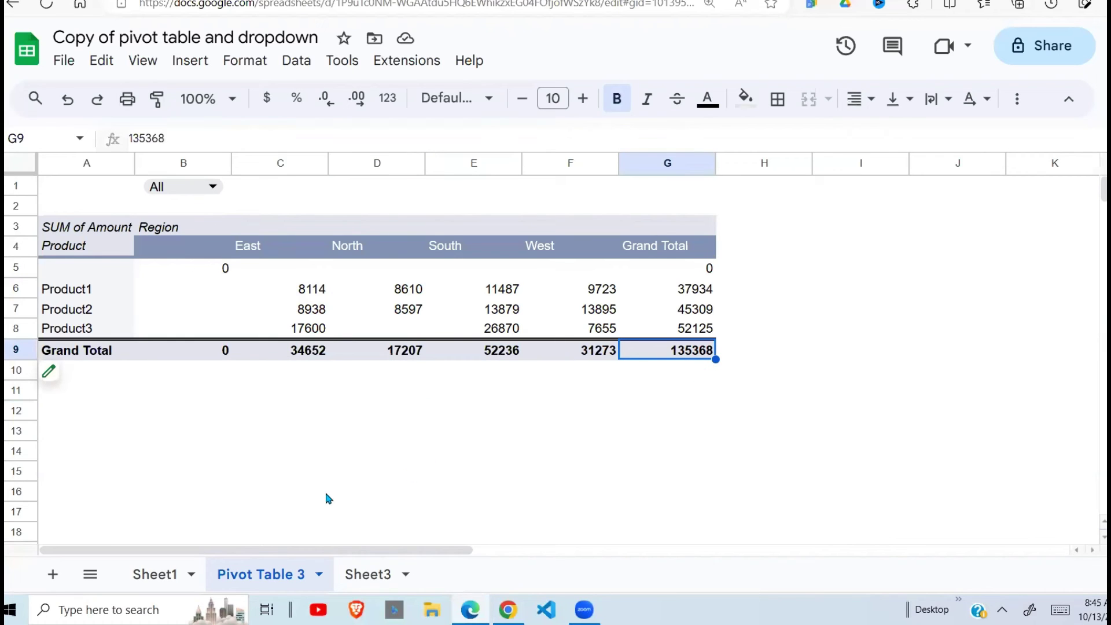
click(155, 573)
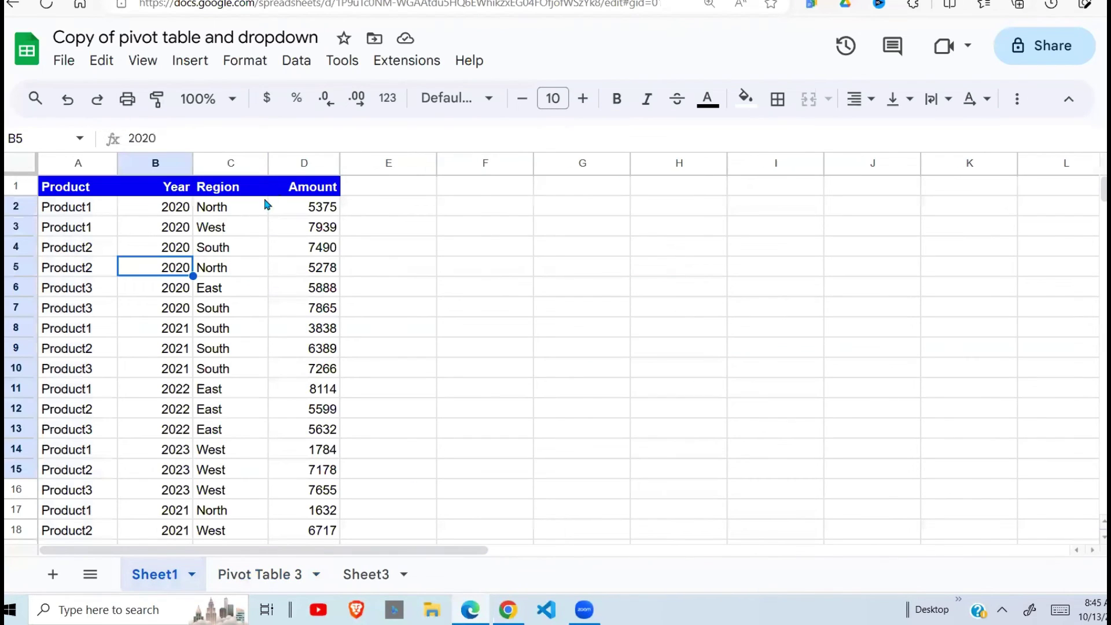
click(291, 165)
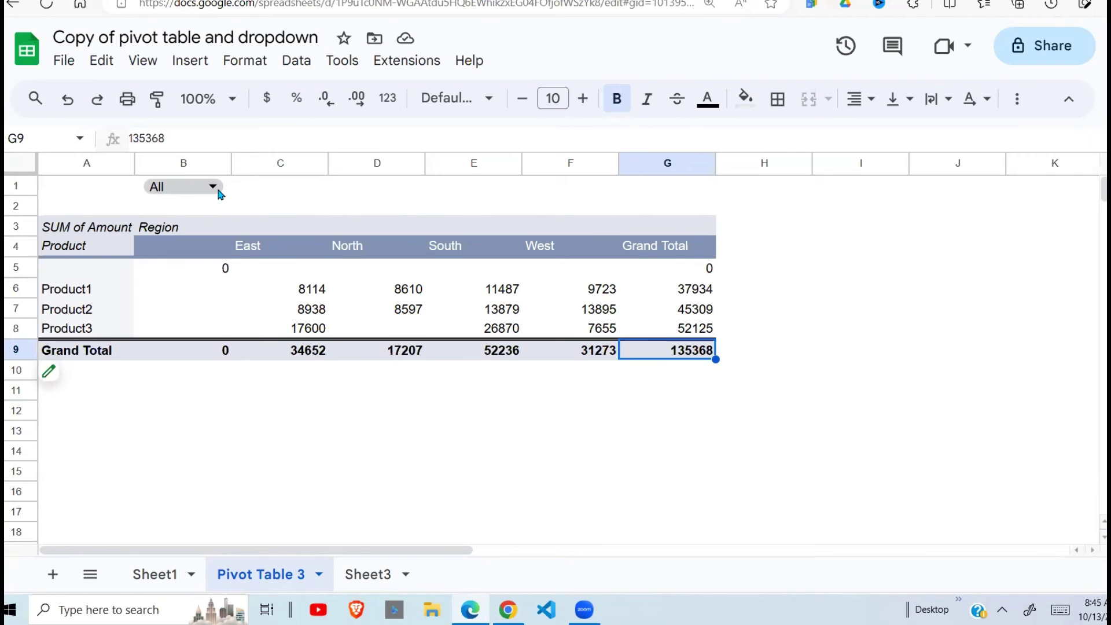
- Cycle the B1 year filter through All, 2020 and 2022, ending on 2023 (total 33665)
click(213, 187)
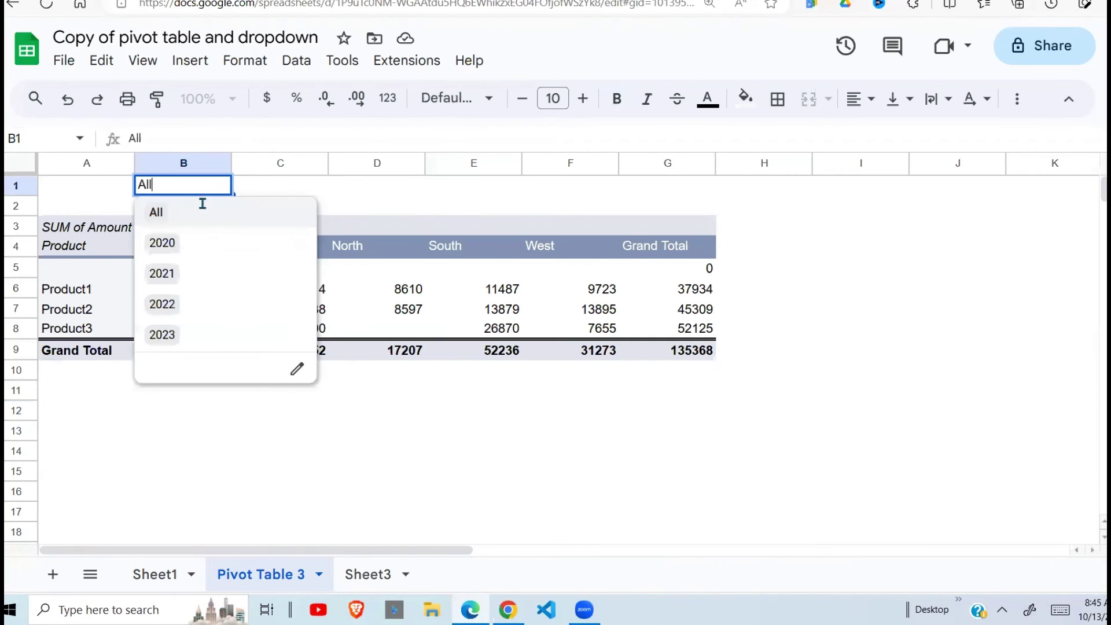
click(171, 225)
click(216, 187)
click(163, 243)
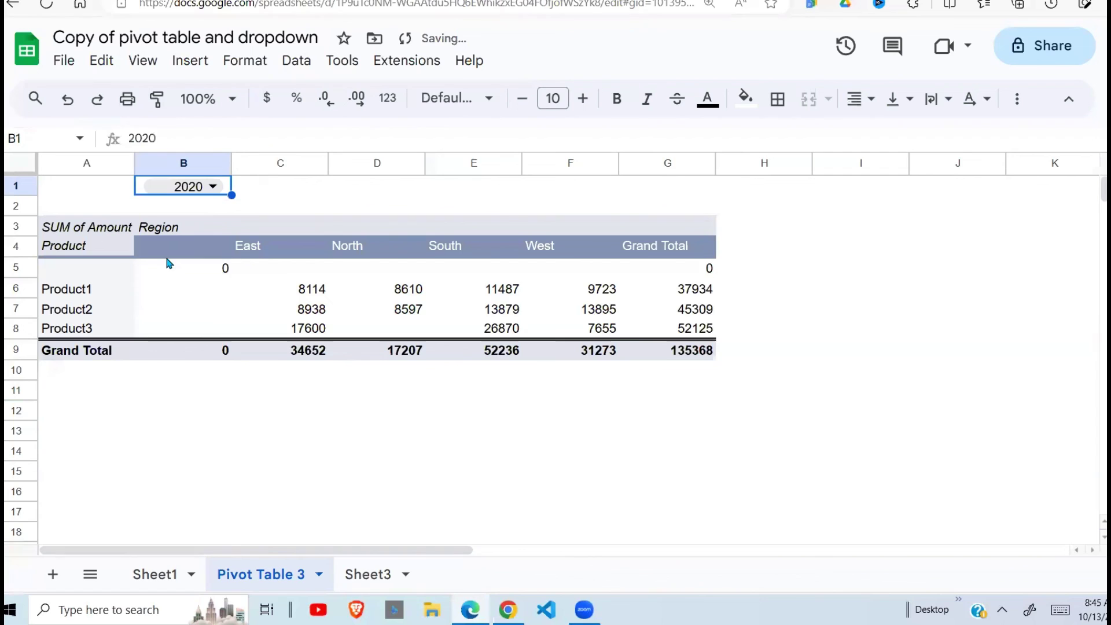
click(219, 188)
click(163, 303)
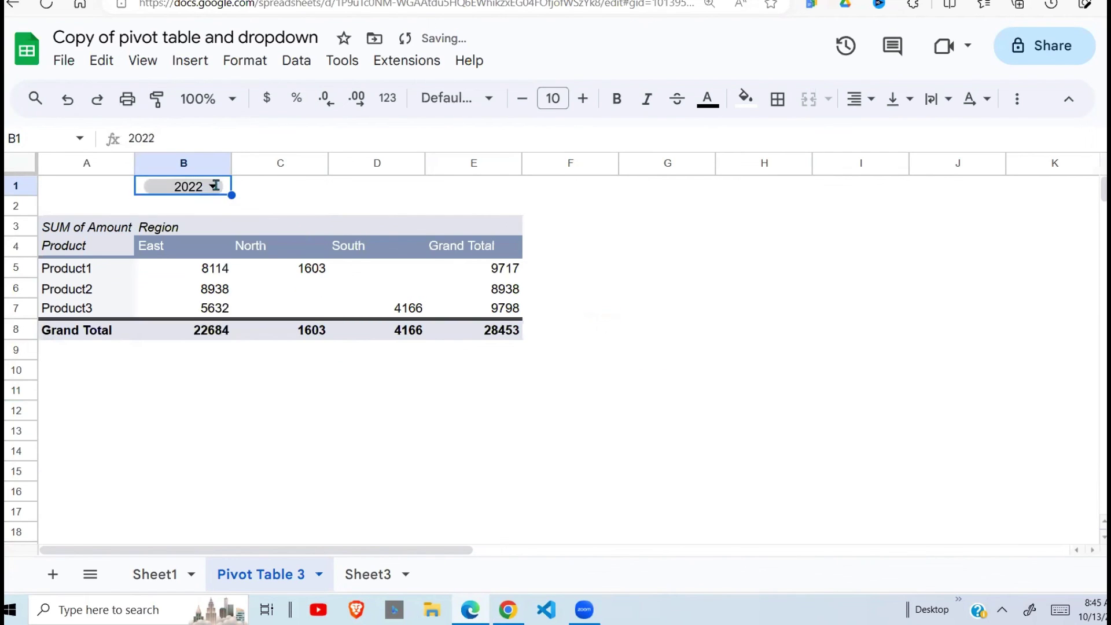
click(216, 184)
click(173, 334)
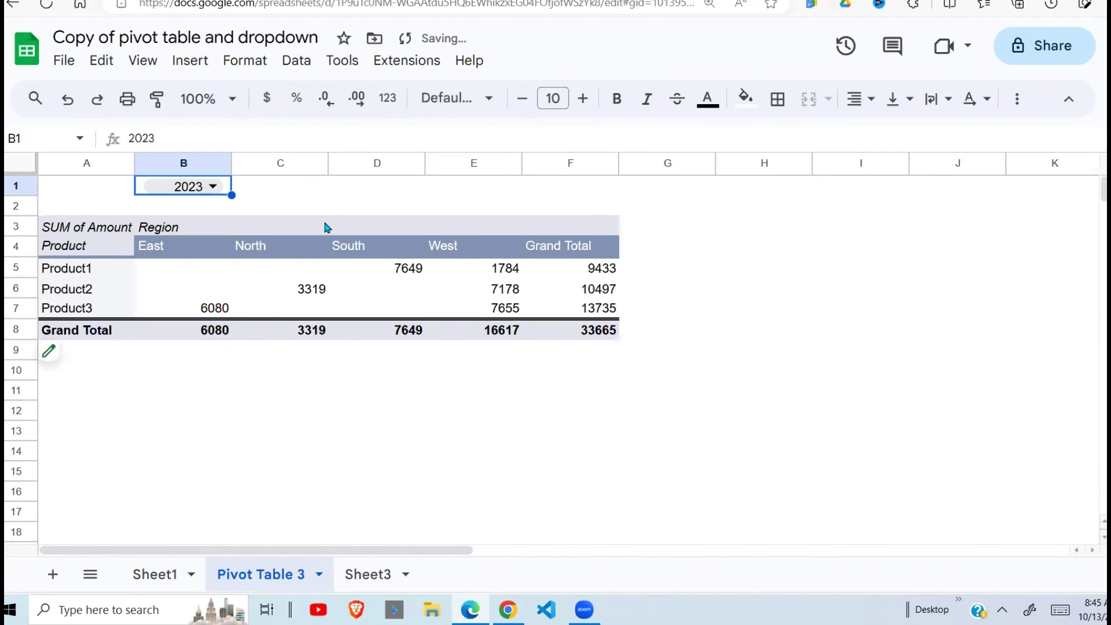